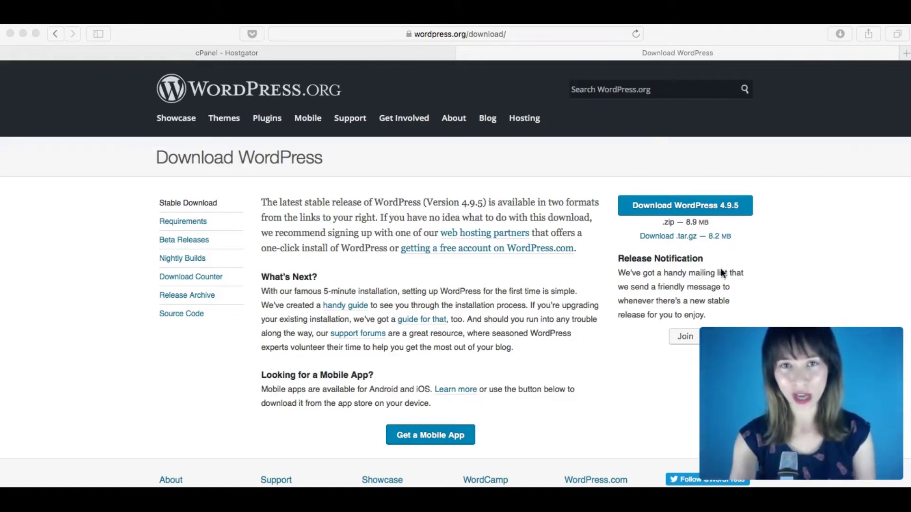
# Bring Safari to the front on the wordpress.org page offering WordPress 4.9.5.
pyautogui.click(839, 237)
# Download the WordPress 4.9.5 .zip package from WordPress.org.
pyautogui.click(707, 209)
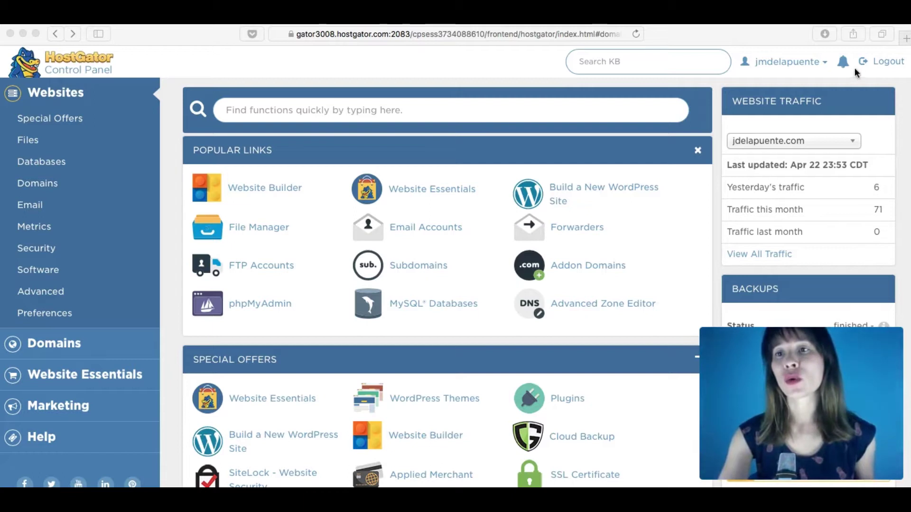
# Show the desktop, open the extracted wordpress folder to review its files, then minimize it.
pyautogui.press('F11')
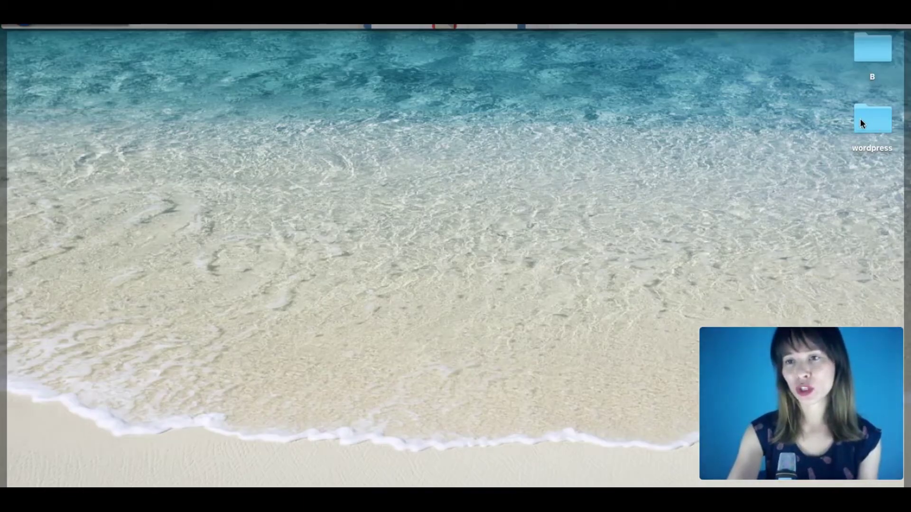
pyautogui.doubleClick(860, 119)
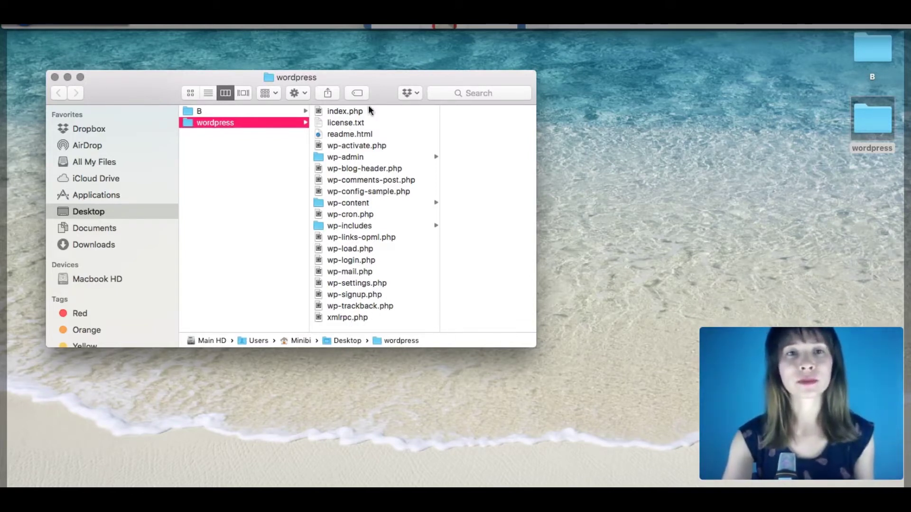
pyautogui.click(67, 77)
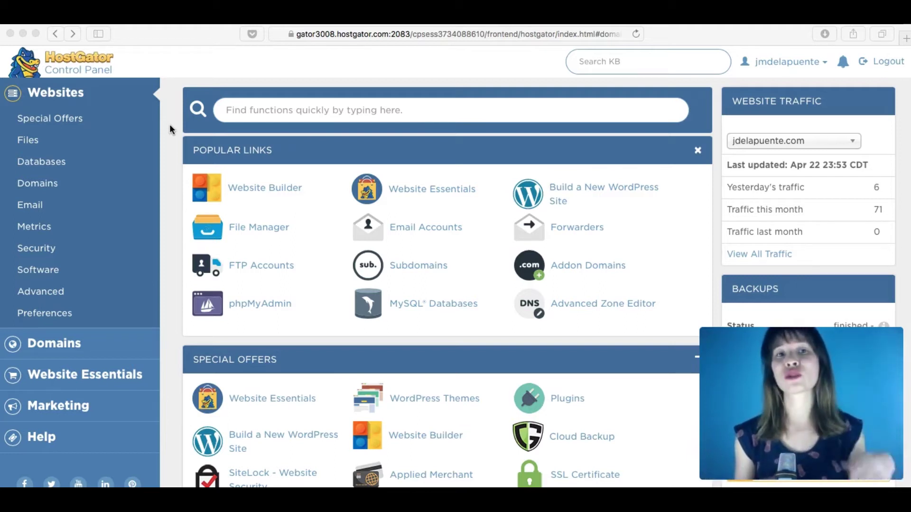
# Open the FTP Accounts page from the Files section of cPanel.
pyautogui.scroll(-6, 169, 129)
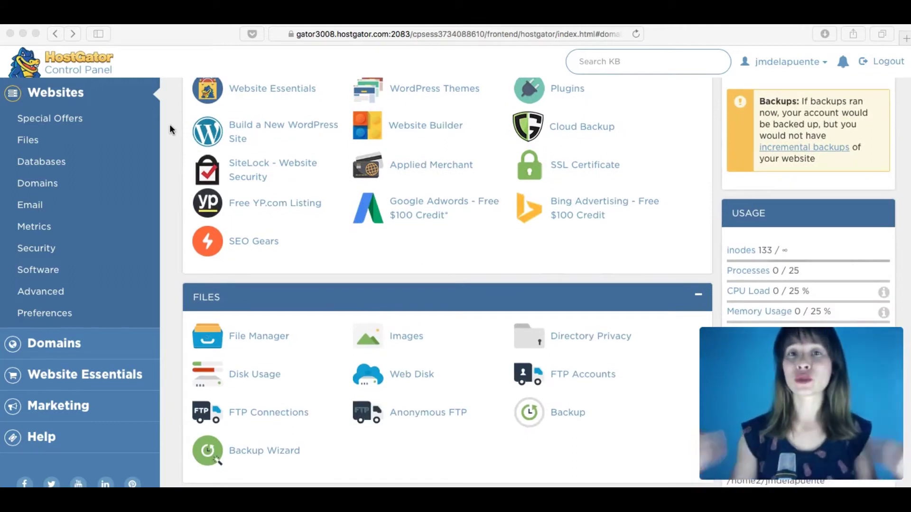
pyautogui.scroll(-2, 170, 129)
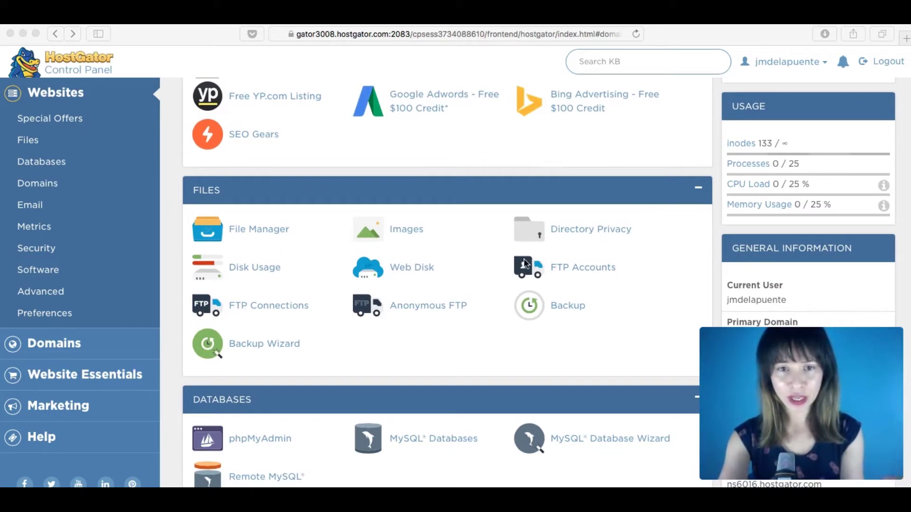
pyautogui.click(533, 259)
pyautogui.click(575, 268)
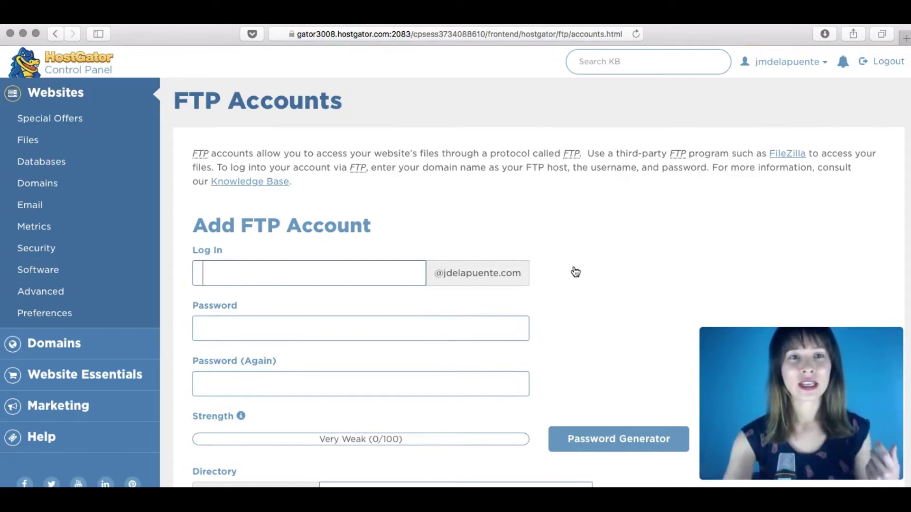
# Enter the login 'visual' and fill both password fields with Safari's suggested strong password.
pyautogui.scroll(-2, 575, 272)
pyautogui.scroll(-1, 575, 271)
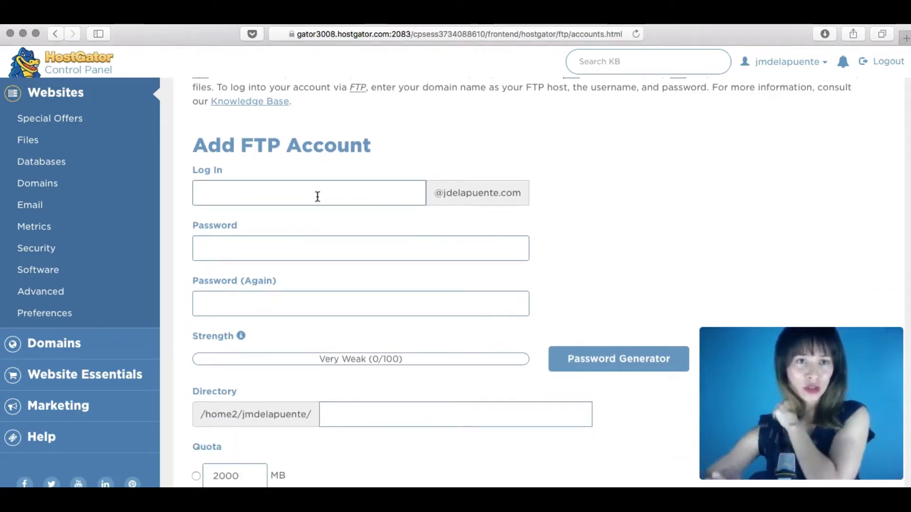
pyautogui.write('visual')
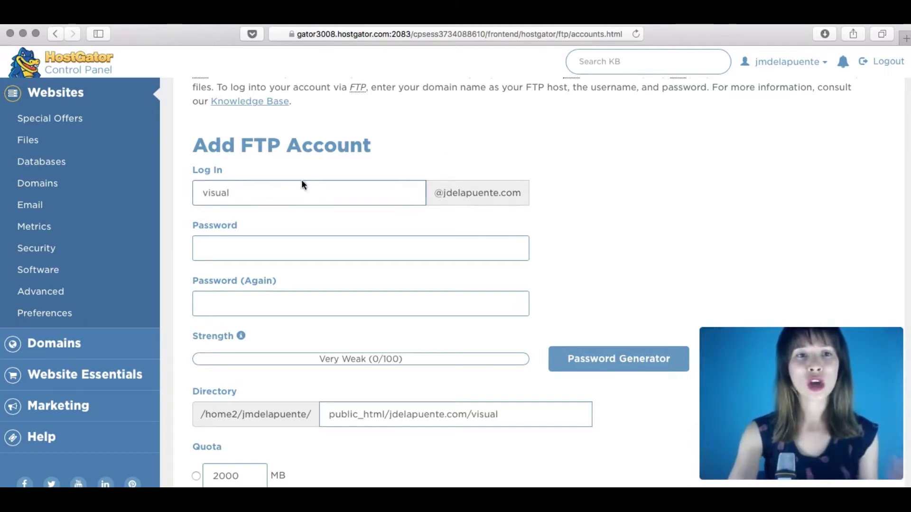
pyautogui.click(236, 250)
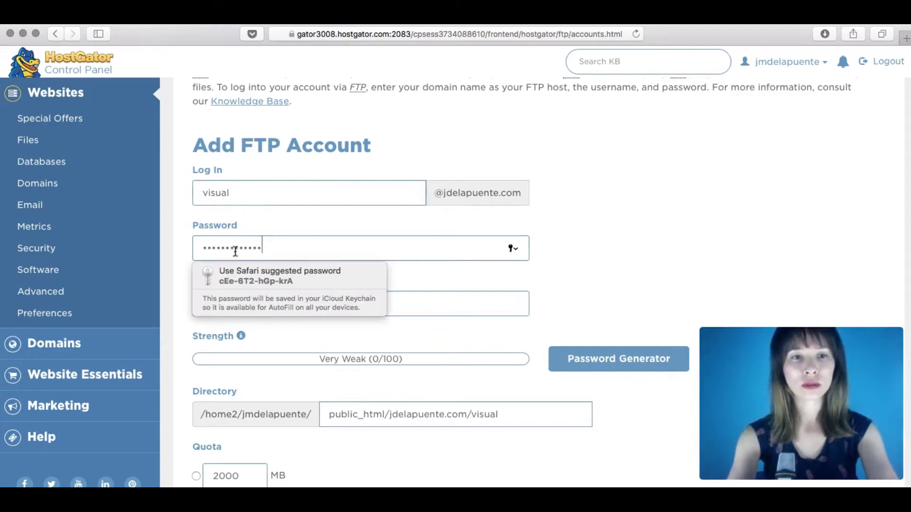
pyautogui.click(265, 274)
pyautogui.click(234, 308)
pyautogui.press('super+v')
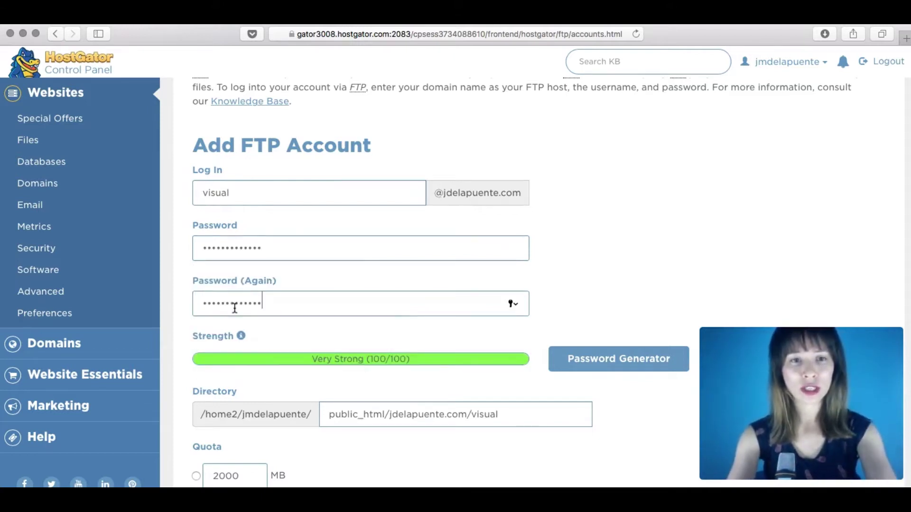
# Review the unlimited quota and the public_html/jdelapuente.com/visual directory for the new account.
pyautogui.scroll(-3, 676, 250)
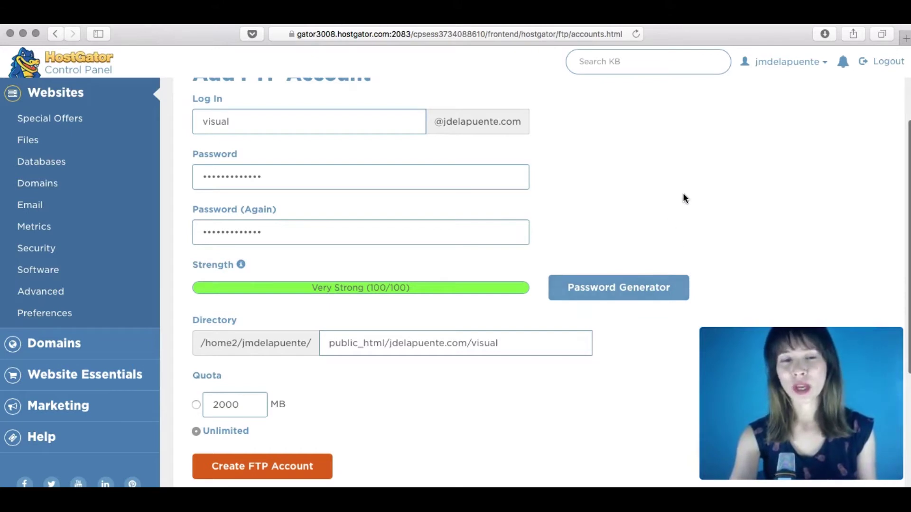
pyautogui.scroll(-2, 688, 209)
pyautogui.scroll(-2, 687, 209)
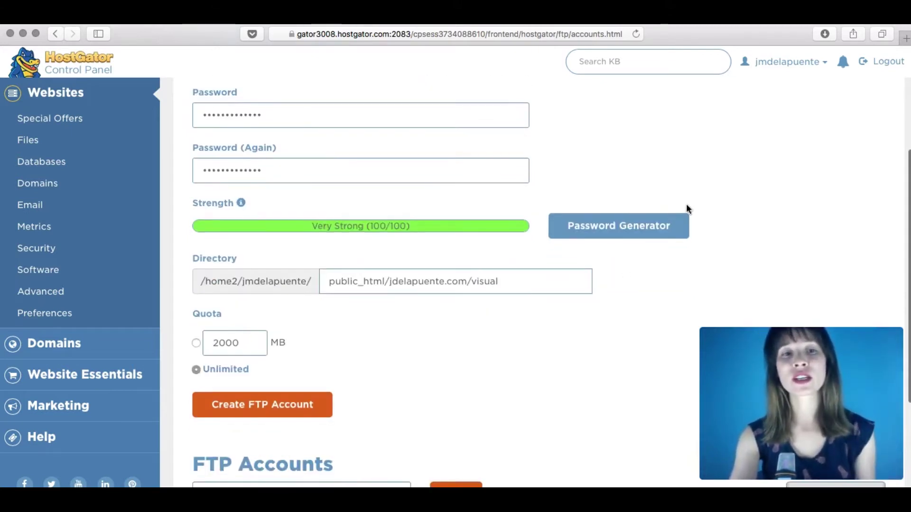
pyautogui.scroll(-2, 277, 346)
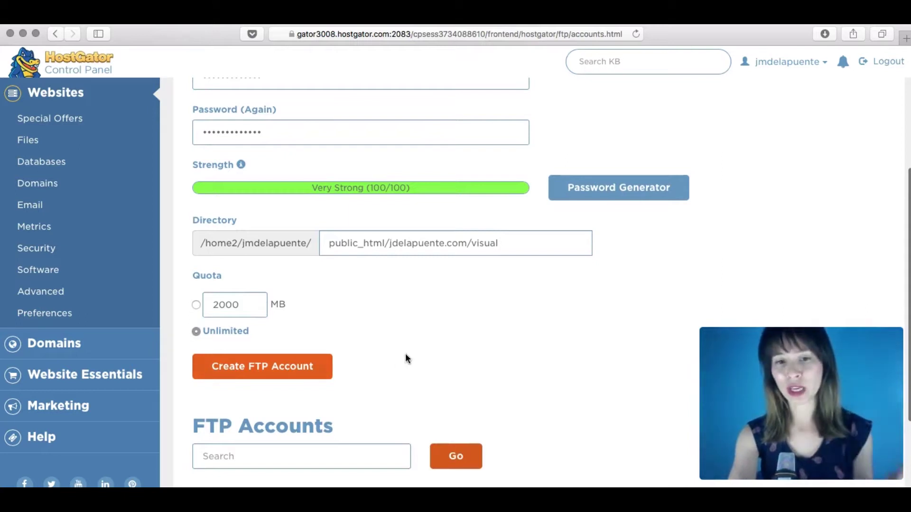
pyautogui.scroll(5, 405, 354)
pyautogui.scroll(-5, 405, 353)
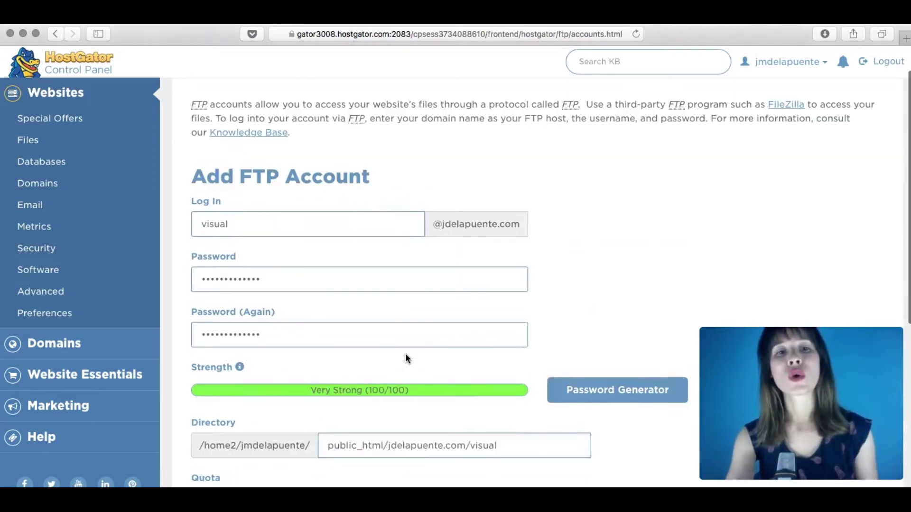
pyautogui.scroll(-8, 405, 354)
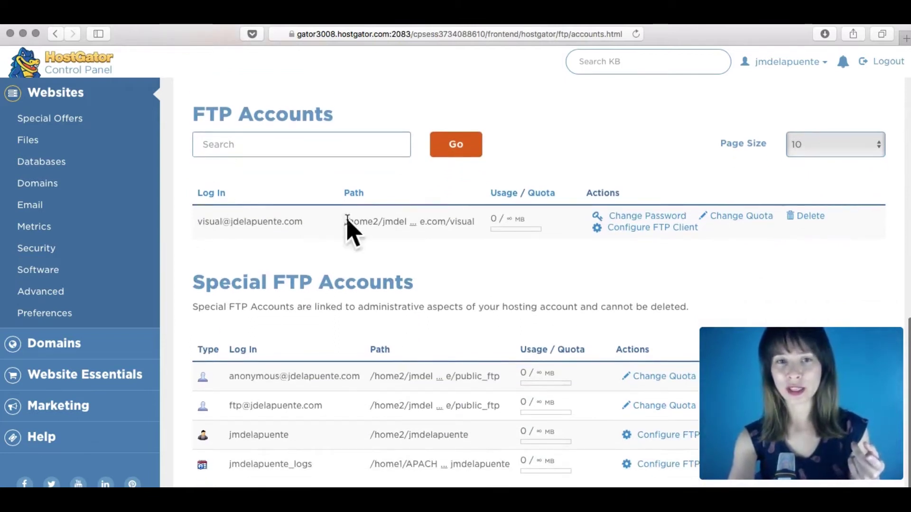
# View the FTP client settings for the 'visual' account and reopen FileZilla's Site Manager.
pyautogui.click(635, 233)
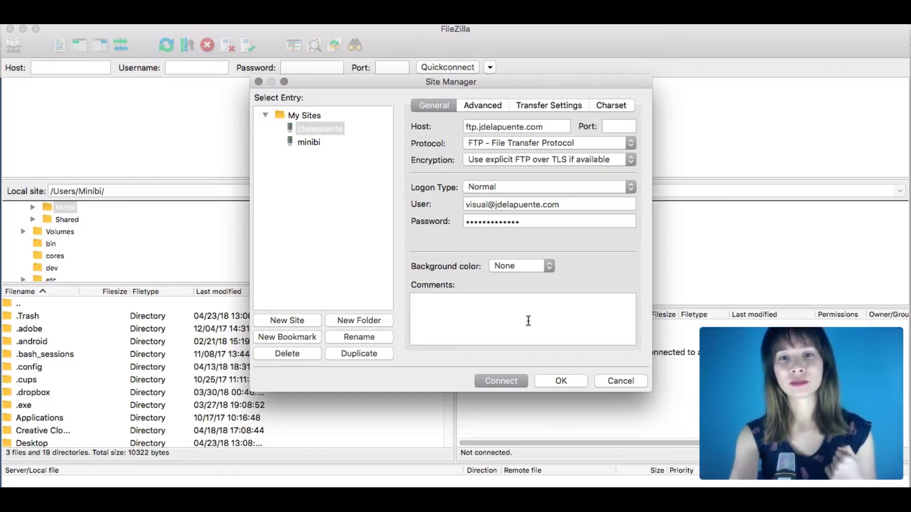
pyautogui.click(561, 381)
pyautogui.click(78, 19)
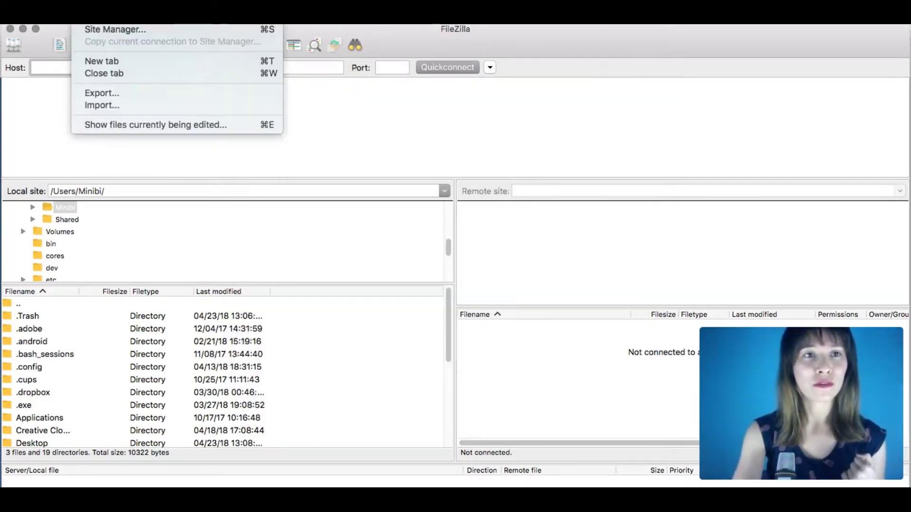
pyautogui.click(86, 30)
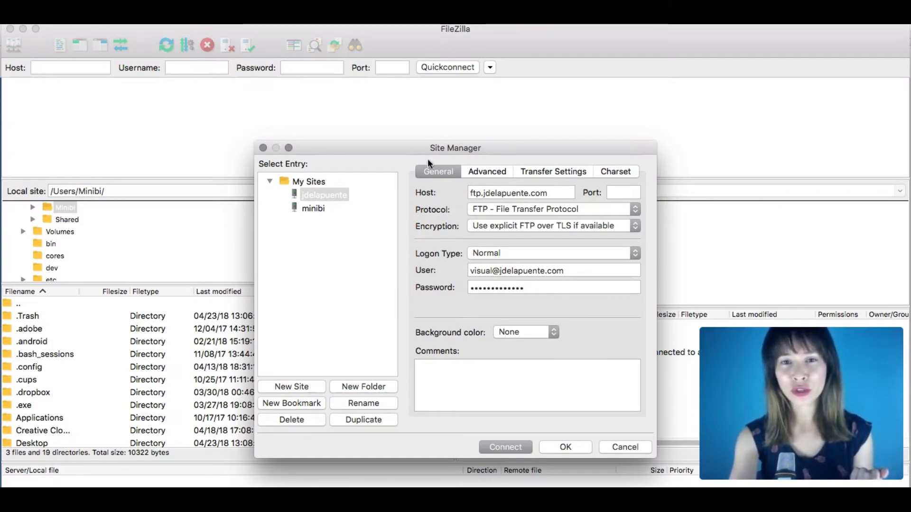
# Set port 21 on the jdelapuente.com site entry, check its login, and connect.
pyautogui.click(626, 193)
pyautogui.write('21')
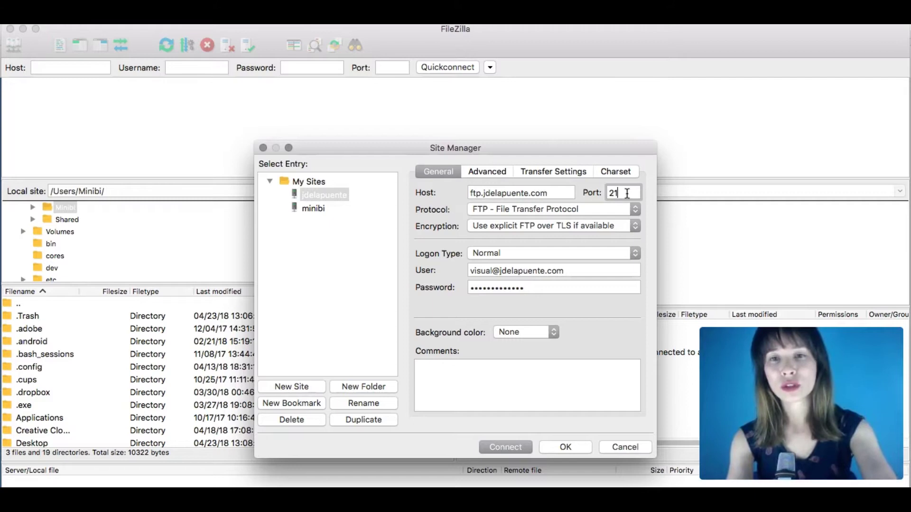
pyautogui.click(539, 287)
pyautogui.click(583, 268)
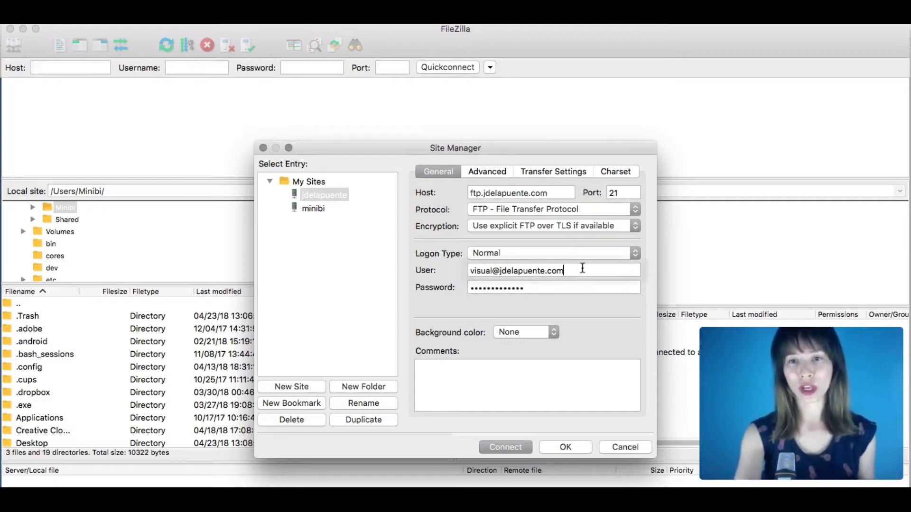
pyautogui.click(511, 451)
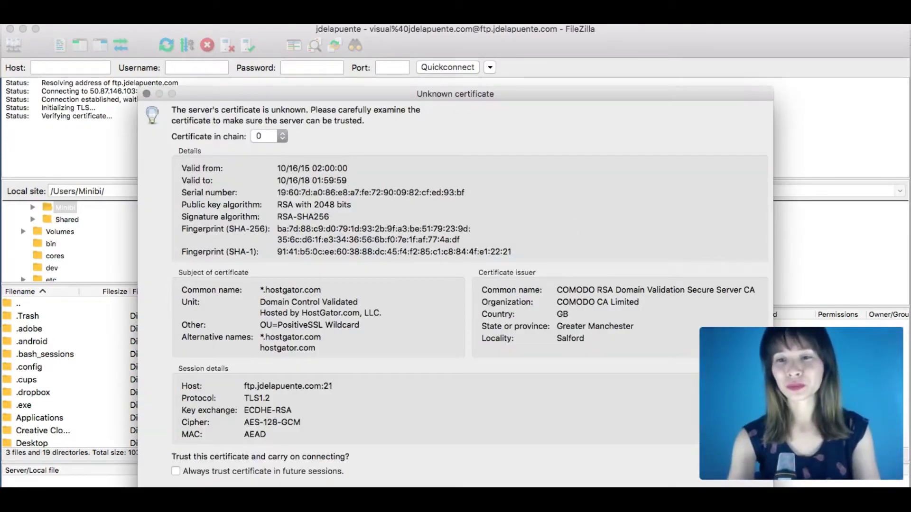
# Accept the server's unknown certificate so FileZilla finishes logging in.
pyautogui.press('Return')
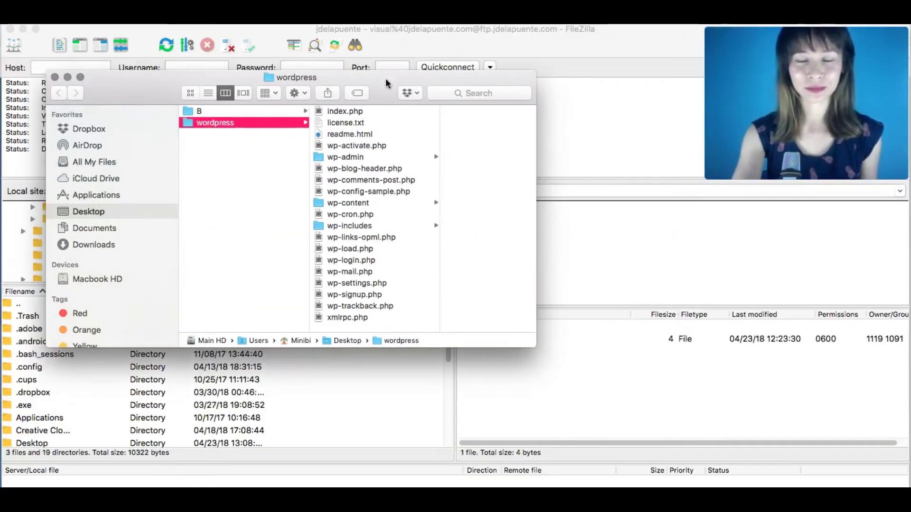
# Select all 19 WordPress files, index.php through xmlrpc.php, and drag them onto FileZilla's server root.
pyautogui.moveTo(386, 79); pyautogui.dragTo(330, 68)
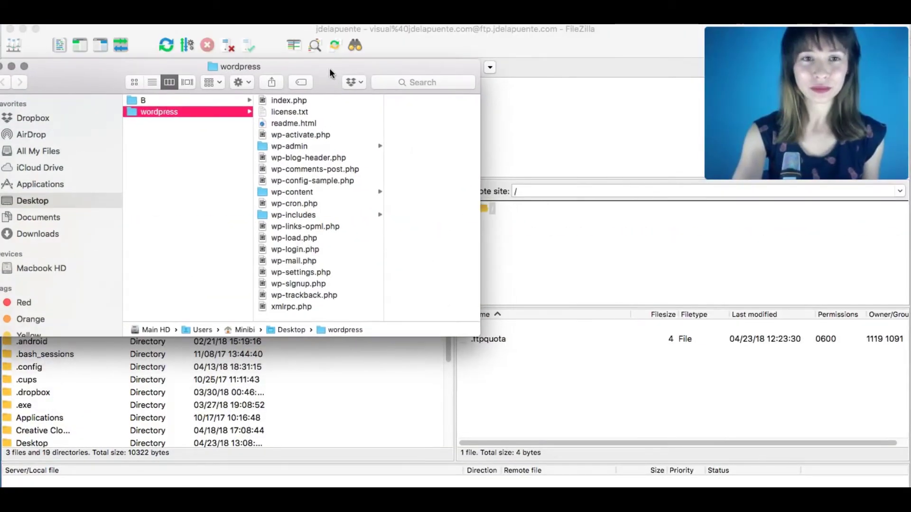
pyautogui.click(293, 100)
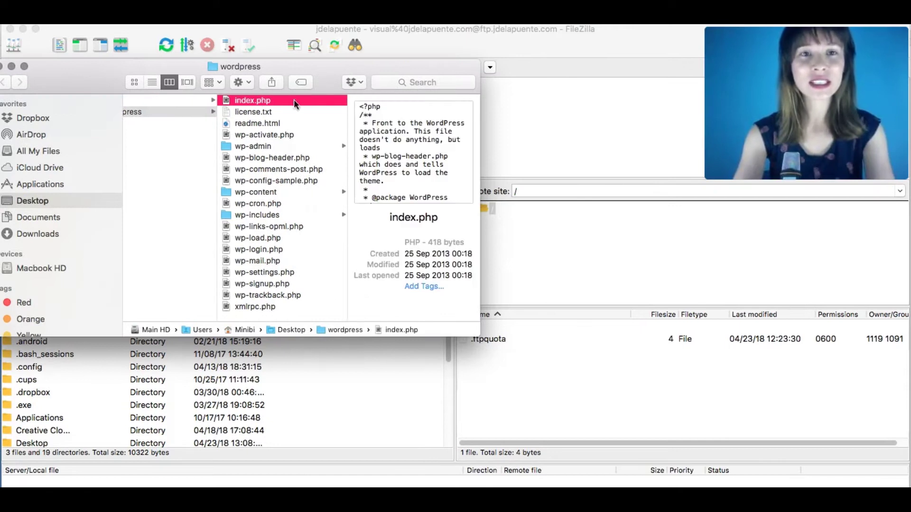
pyautogui.keyDown('shift'); pyautogui.click(275, 298); pyautogui.keyUp('shift')
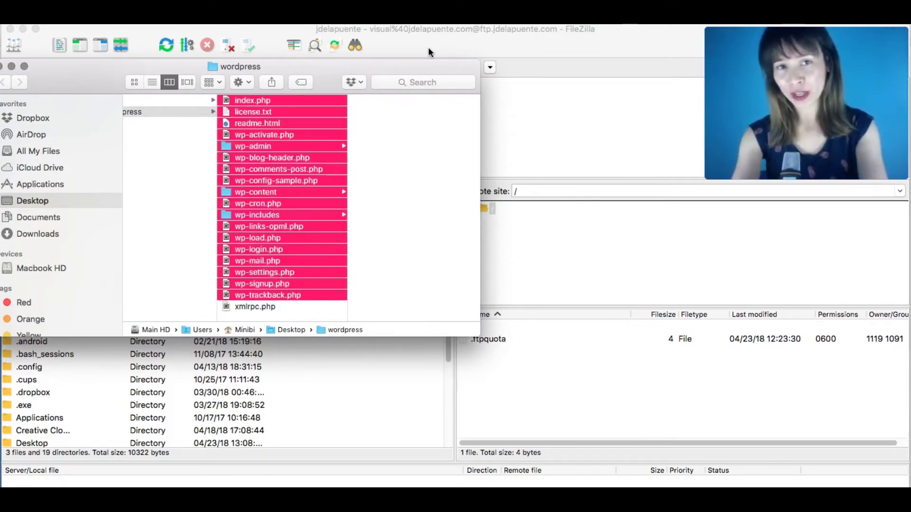
pyautogui.moveTo(480, 129); pyautogui.dragTo(407, 128)
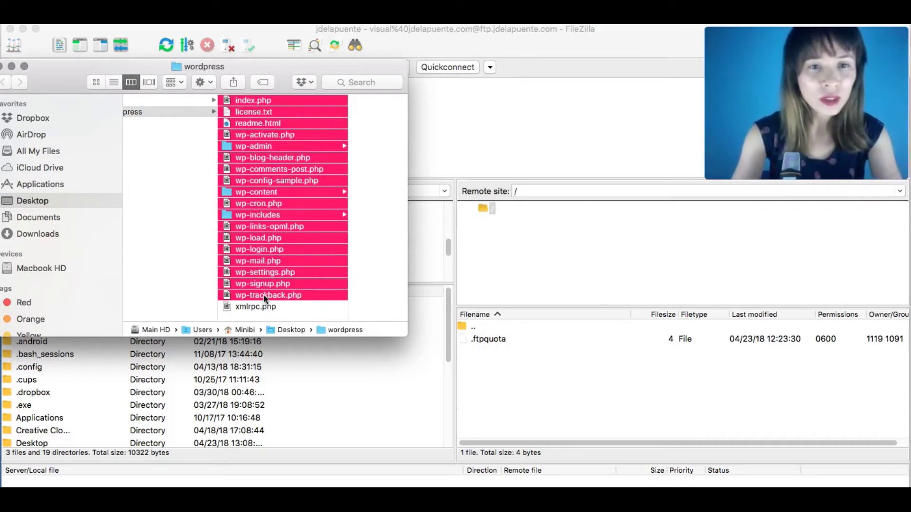
pyautogui.click(262, 307)
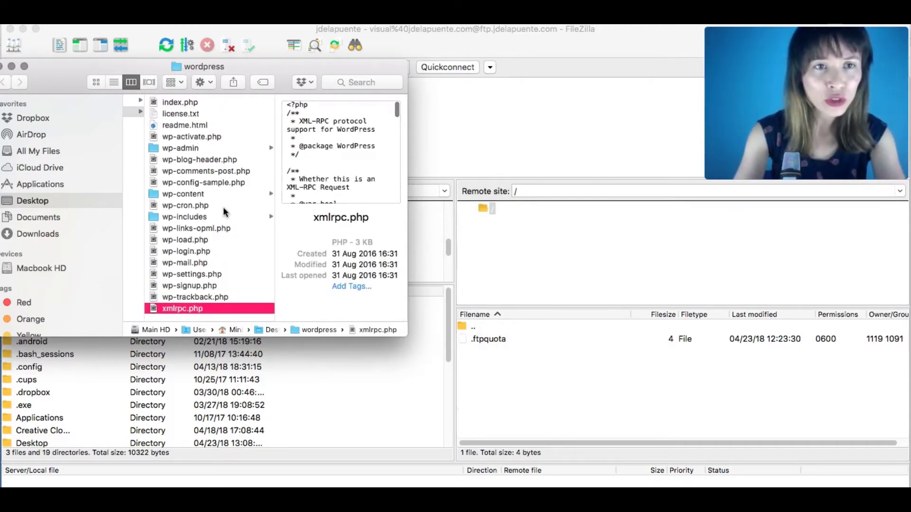
pyautogui.keyDown('shift'); pyautogui.click(175, 101); pyautogui.keyUp('shift')
pyautogui.moveTo(328, 179); pyautogui.dragTo(571, 378)
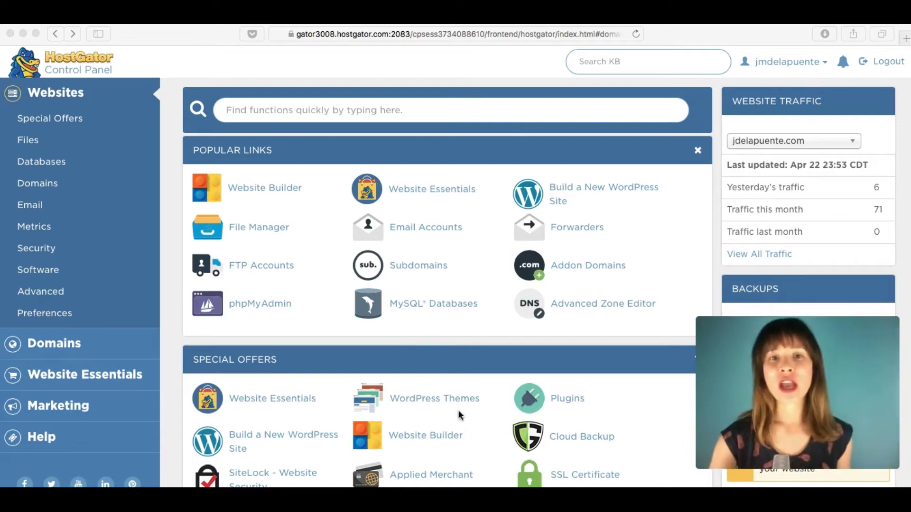
# Open the MySQL Database Wizard from cPanel's Databases section.
pyautogui.scroll(-5, 513, 273)
pyautogui.scroll(-10, 513, 274)
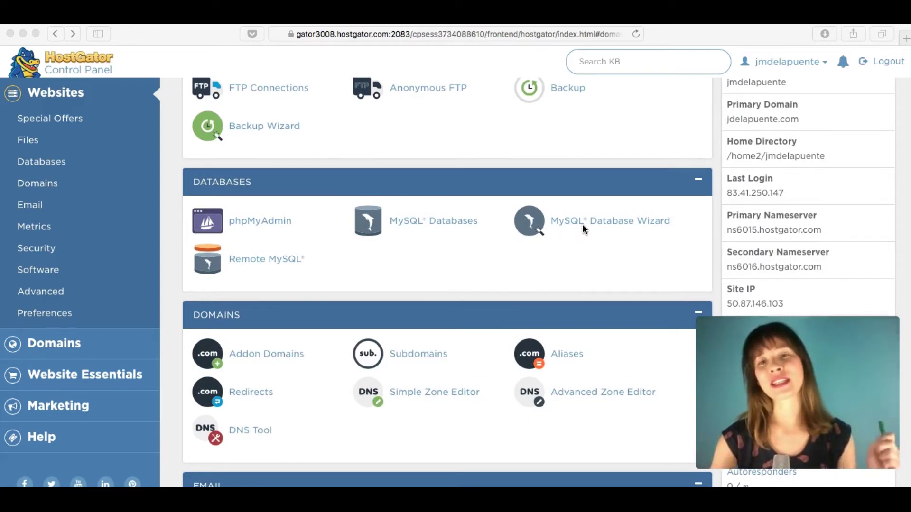
pyautogui.click(644, 249)
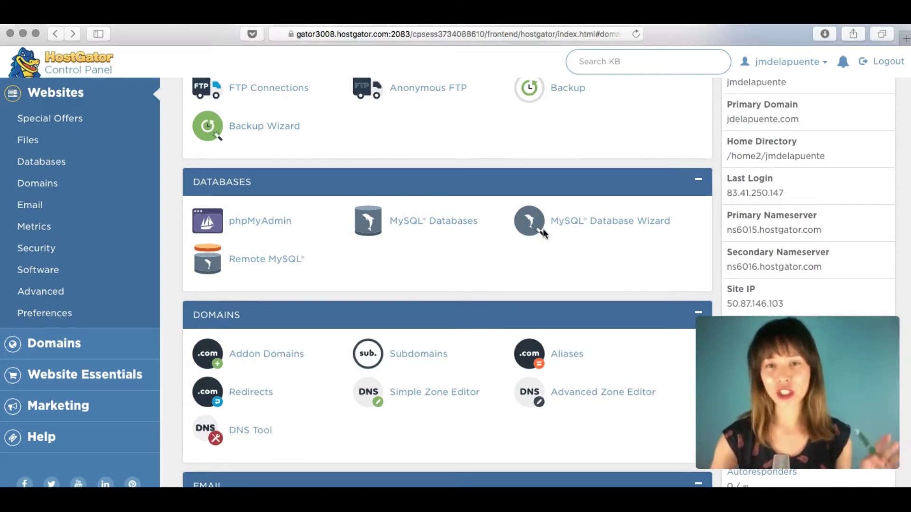
pyautogui.click(574, 232)
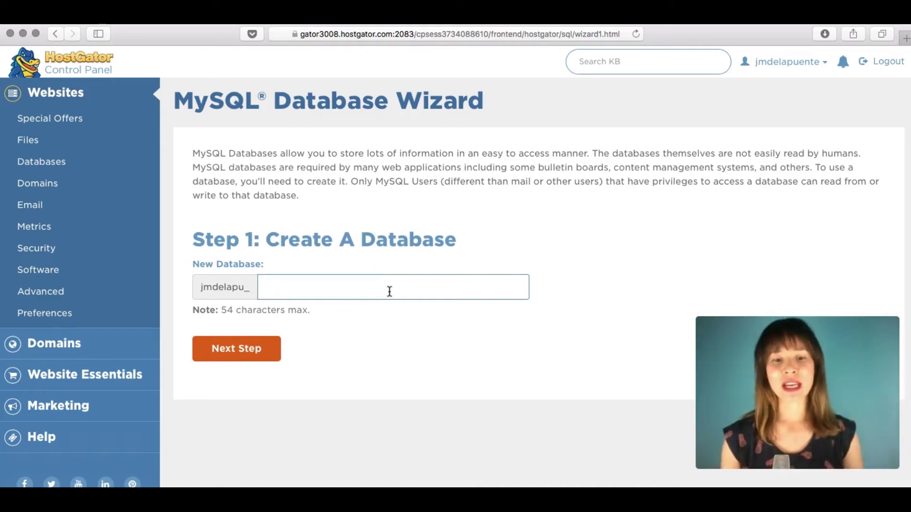
# Create a database named visualcourse.
pyautogui.write('visua')
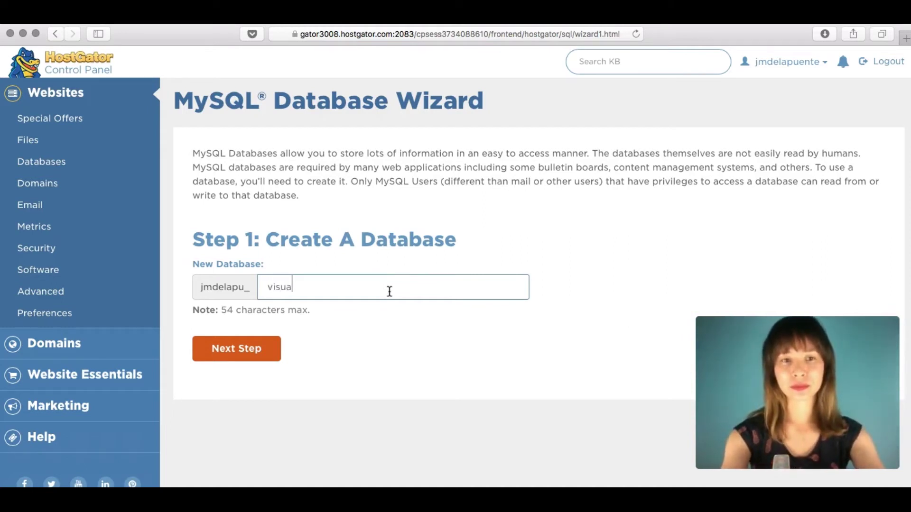
pyautogui.write('lcourse')
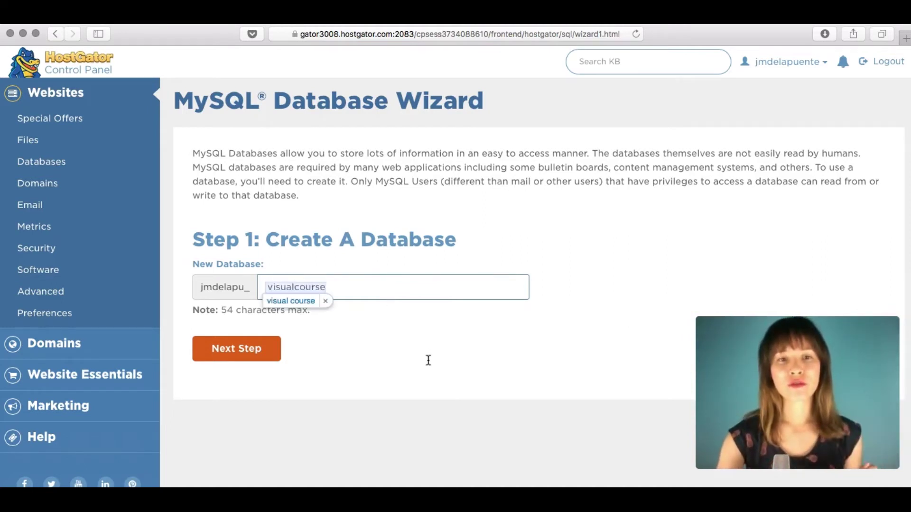
pyautogui.click(297, 288)
pyautogui.press('BackSpace')
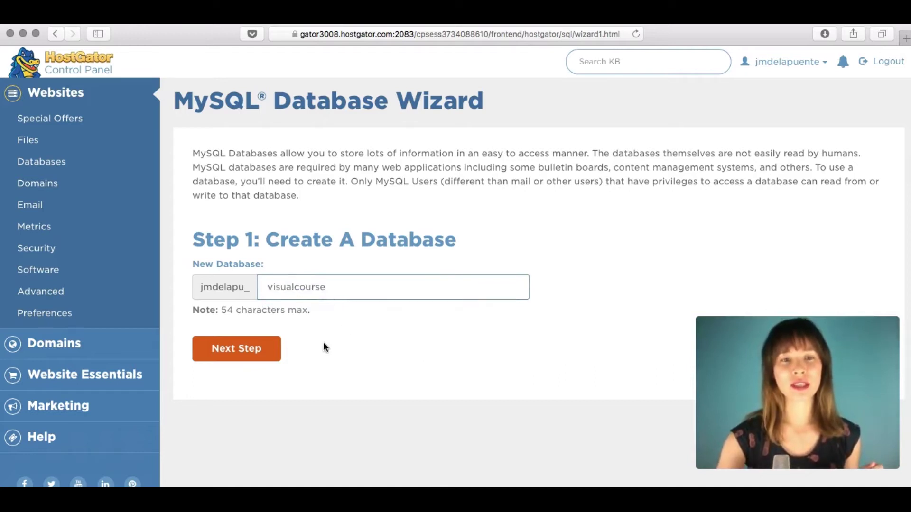
pyautogui.click(257, 356)
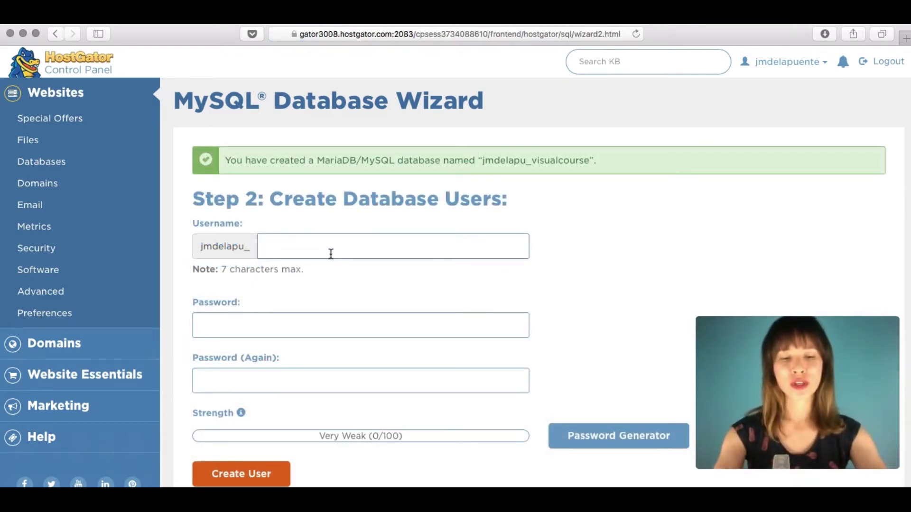
# Create a new database user with the browser's suggested strong password.
pyautogui.write('bea')
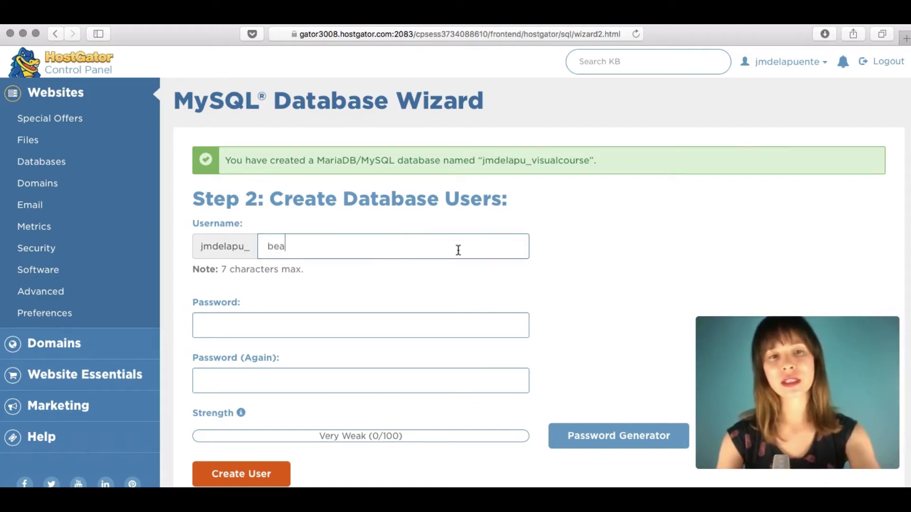
pyautogui.write('45')
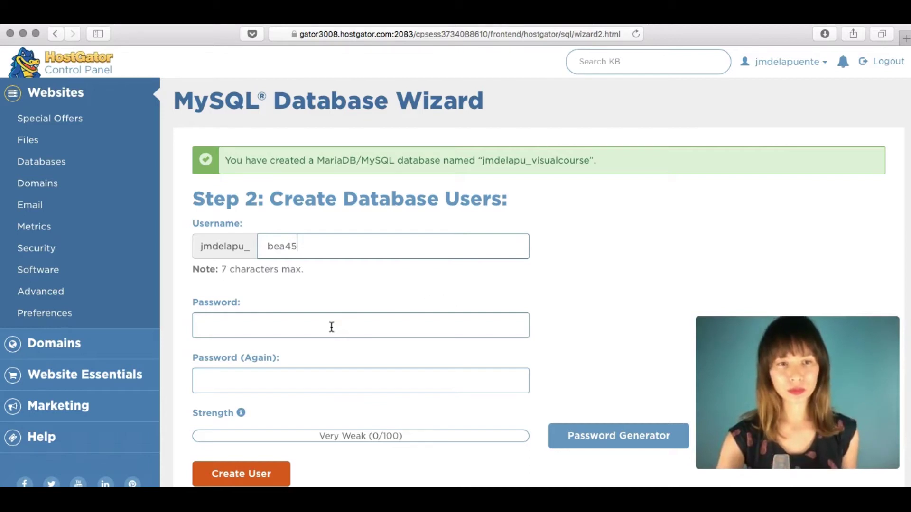
pyautogui.click(466, 326)
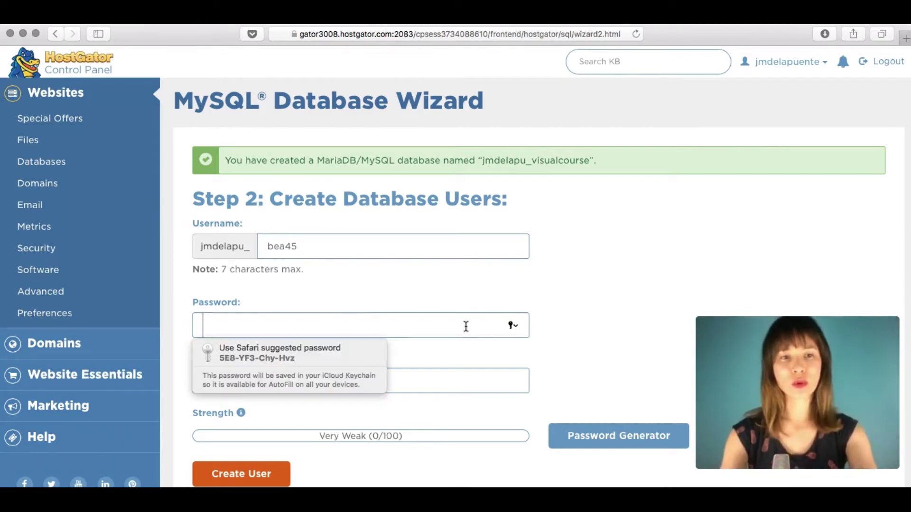
pyautogui.press('super+v')
pyautogui.click(336, 382)
pyautogui.press('super+v')
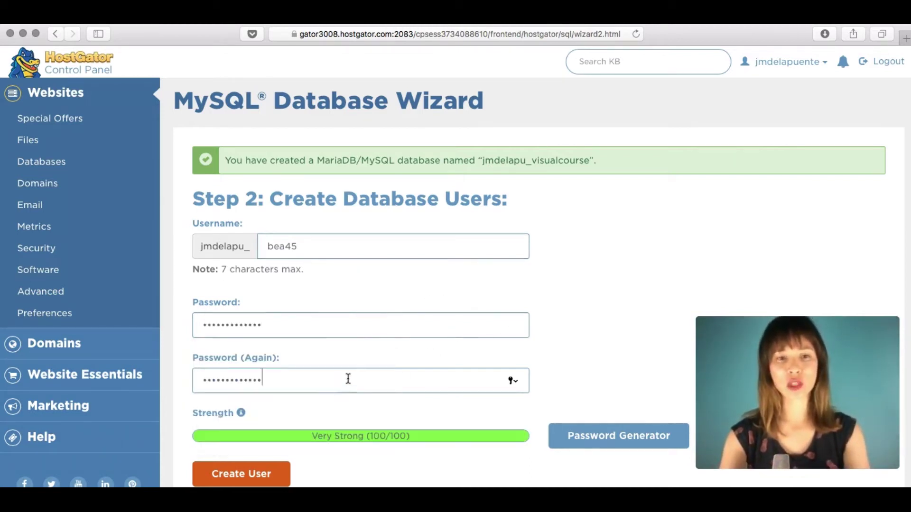
pyautogui.scroll(-2, 614, 316)
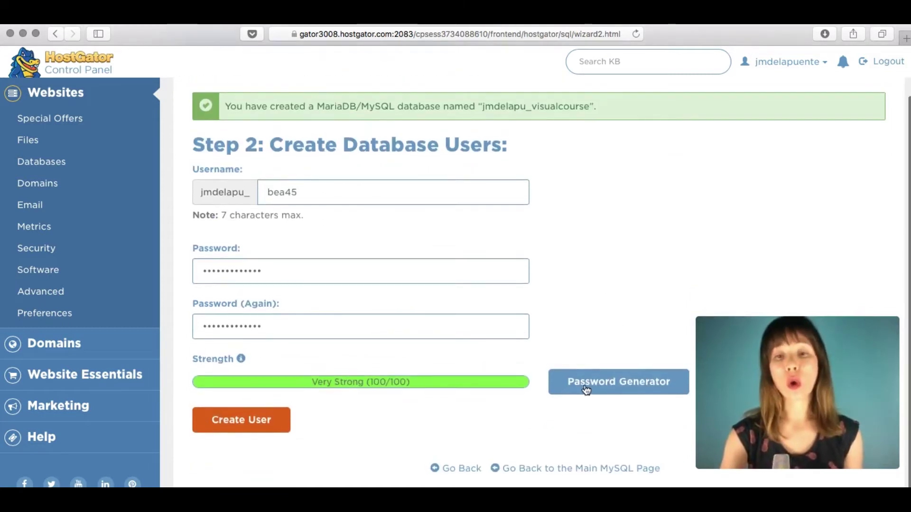
pyautogui.click(263, 429)
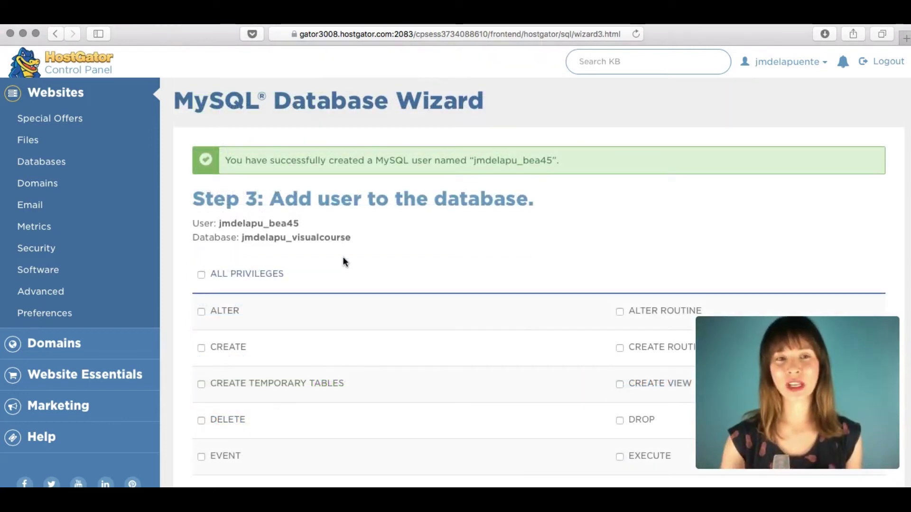
# Grant the new user ALL PRIVILEGES on the visualcourse database.
pyautogui.click(201, 279)
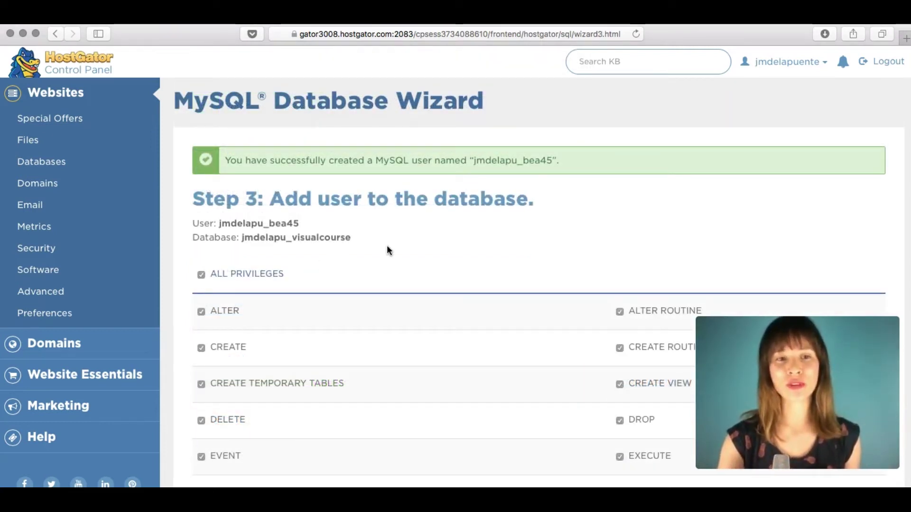
pyautogui.scroll(-10, 387, 250)
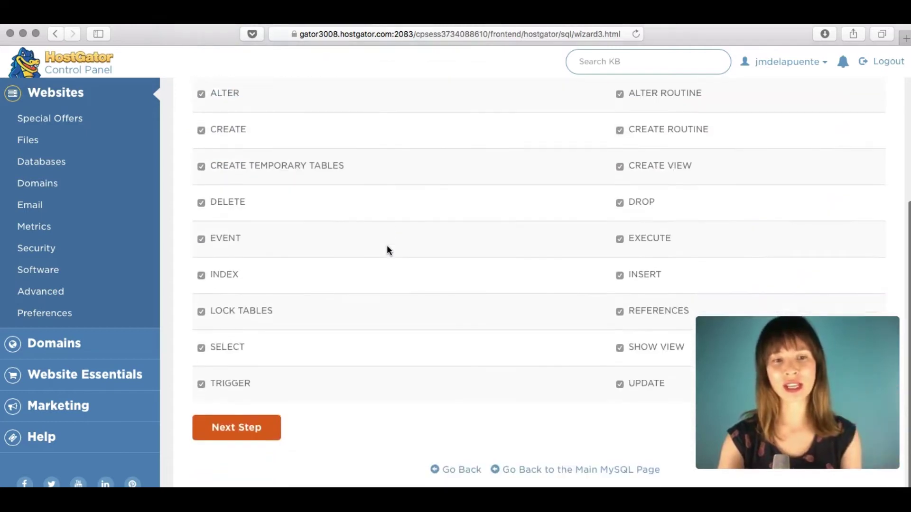
pyautogui.click(245, 430)
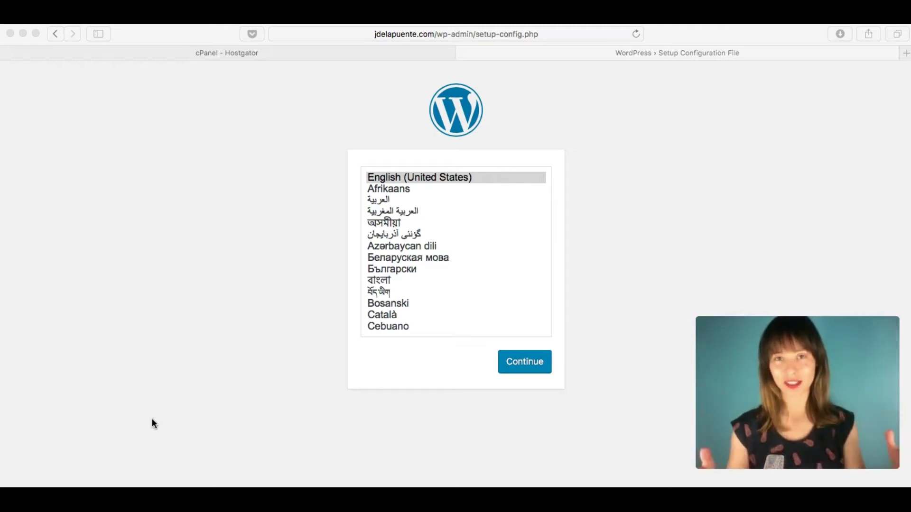
# Choose English (United States) as the WordPress setup language and continue to the welcome page.
pyautogui.click(632, 185)
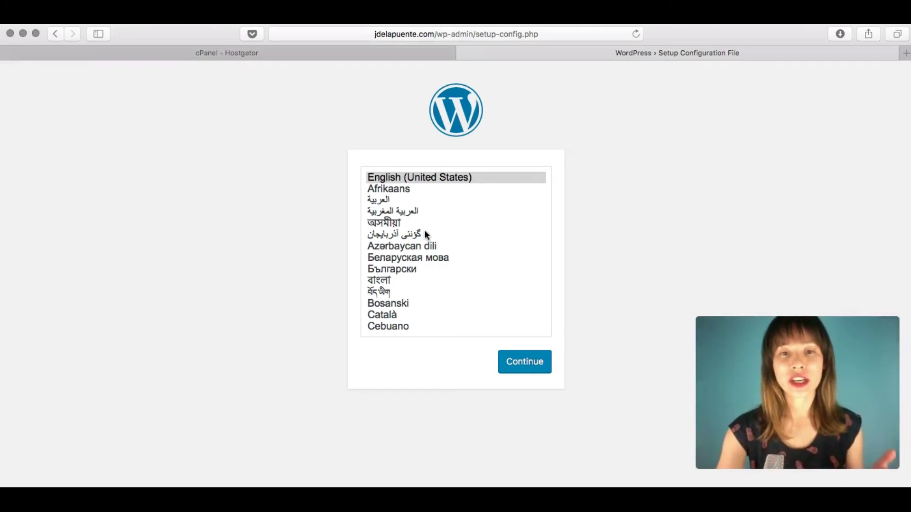
pyautogui.scroll(-5, 424, 230)
pyautogui.scroll(-10, 425, 233)
pyautogui.scroll(10, 425, 232)
pyautogui.scroll(5, 425, 225)
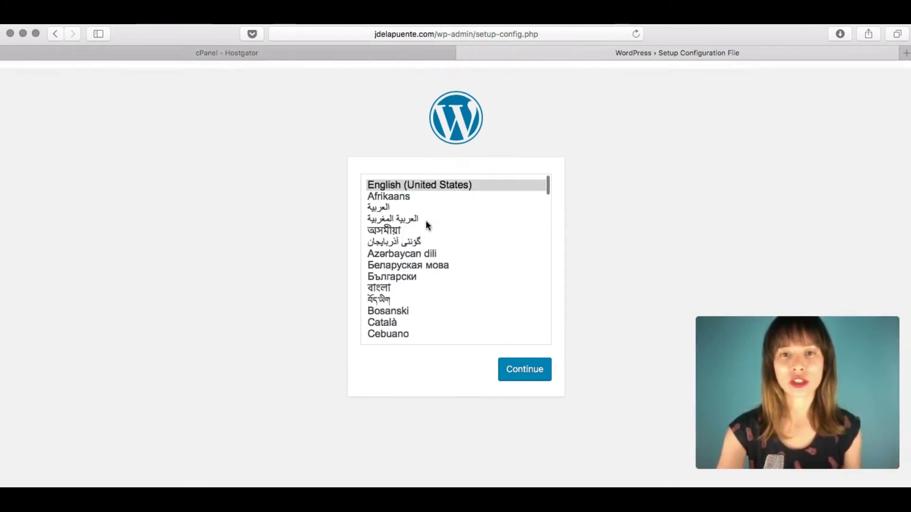
pyautogui.click(405, 178)
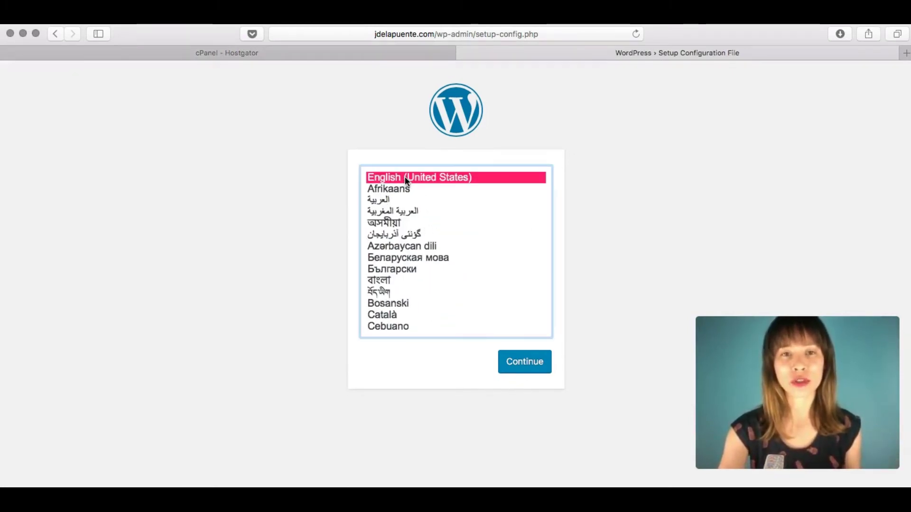
pyautogui.click(525, 370)
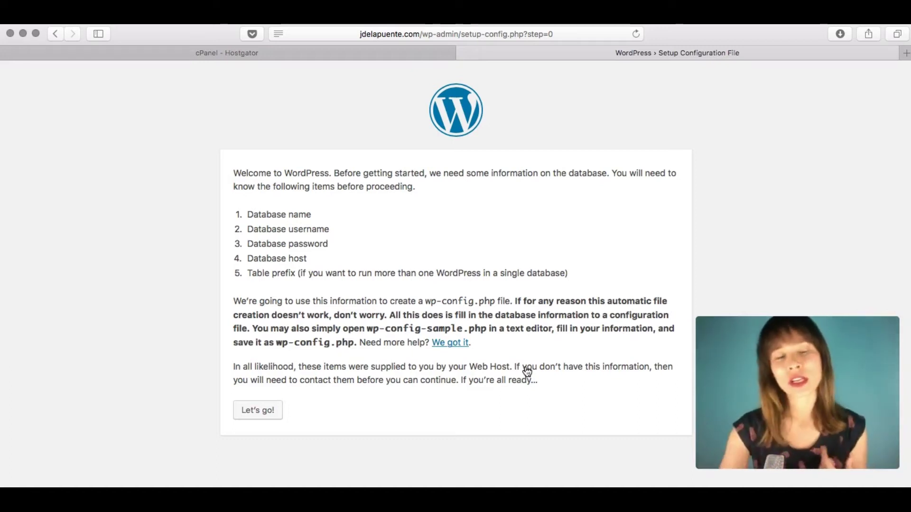
# Copy the new database's full name from cPanel's databases page into the Database Name field.
pyautogui.click(260, 414)
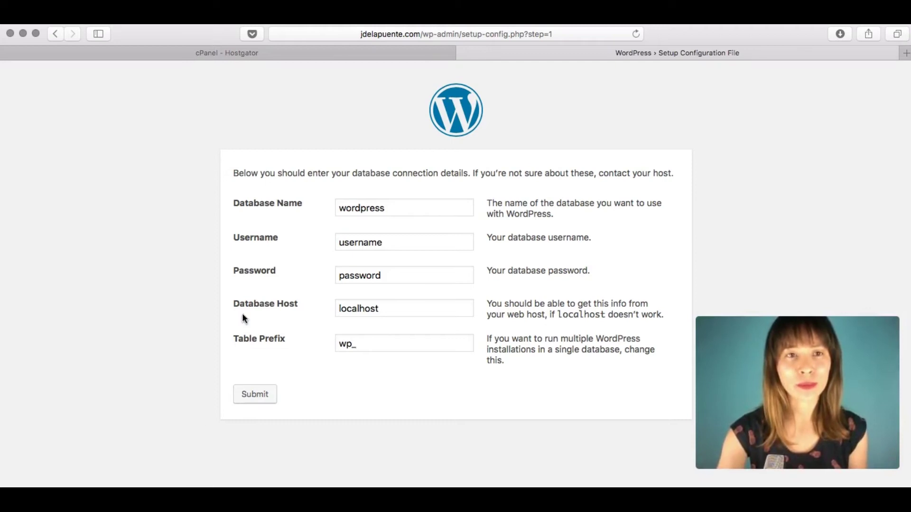
pyautogui.click(223, 48)
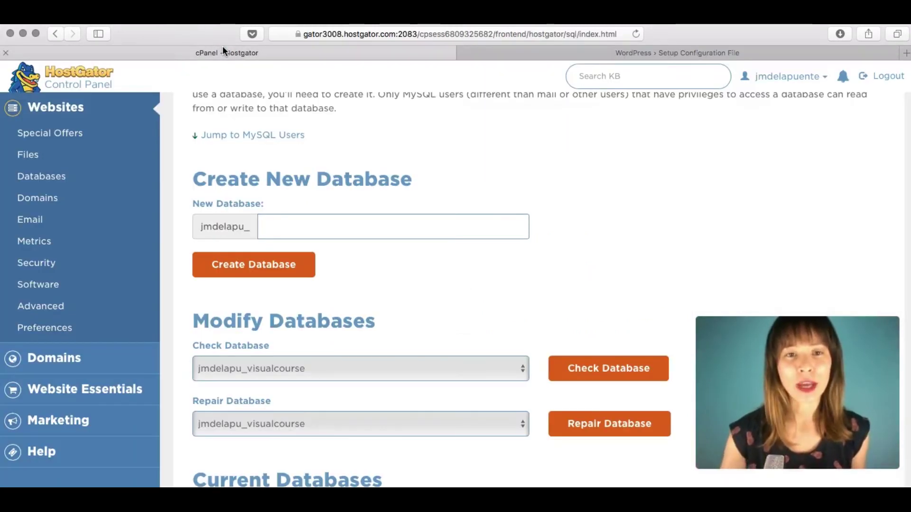
pyautogui.scroll(-7, 455, 163)
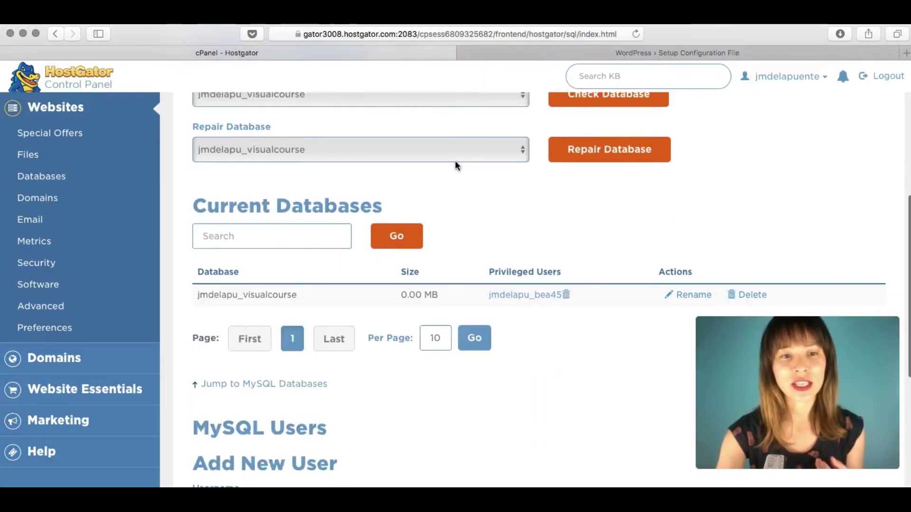
pyautogui.moveTo(304, 234); pyautogui.dragTo(197, 232)
pyautogui.press('super+c')
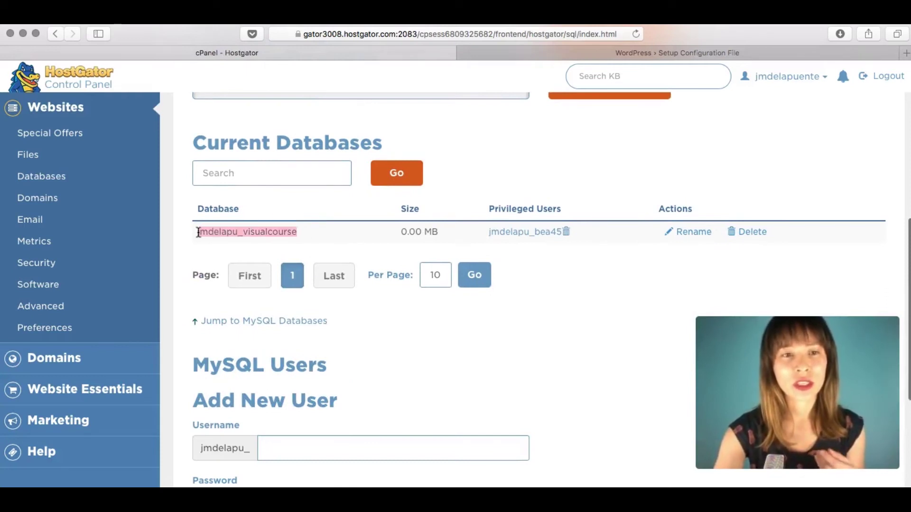
pyautogui.click(577, 55)
pyautogui.doubleClick(430, 203)
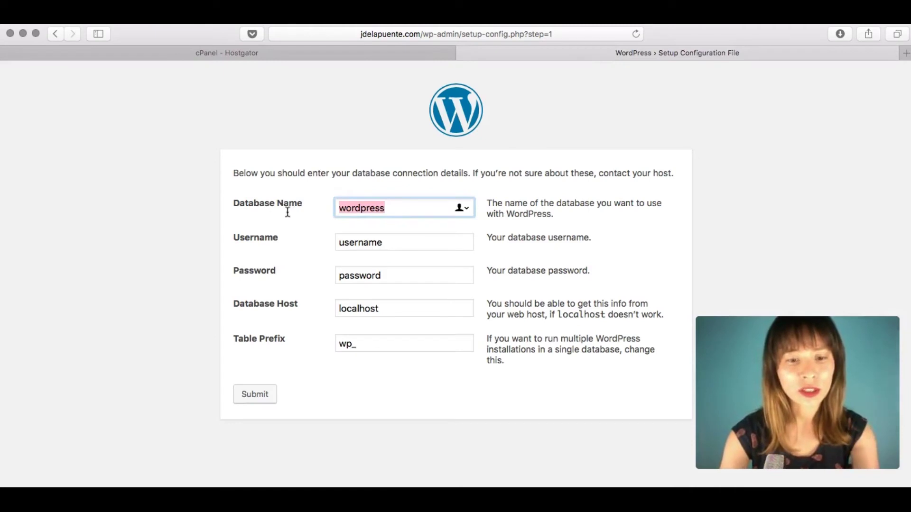
pyautogui.press('super+v')
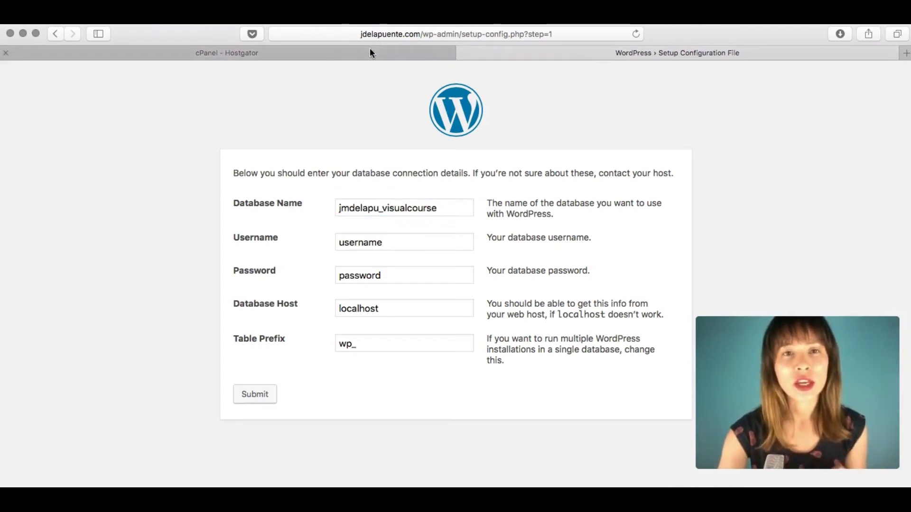
# Fill the Username field with the database user name, built from the cPanel account prefix.
pyautogui.click(370, 51)
pyautogui.moveTo(481, 232); pyautogui.dragTo(557, 252)
pyautogui.click(556, 259)
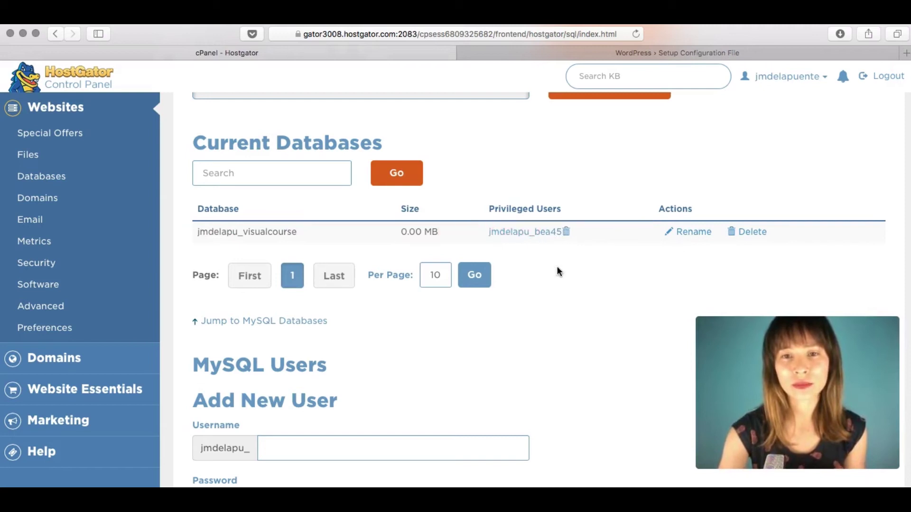
pyautogui.click(667, 51)
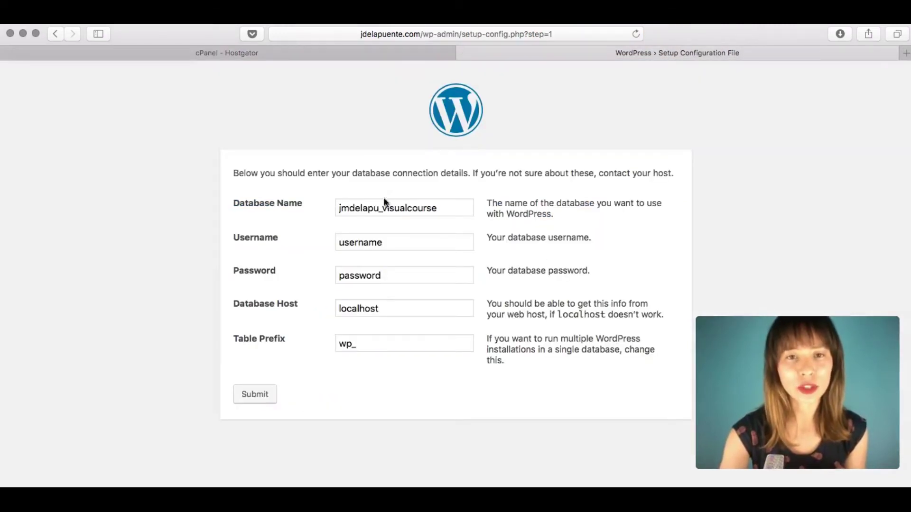
pyautogui.moveTo(383, 208); pyautogui.dragTo(319, 206)
pyautogui.press('super+c')
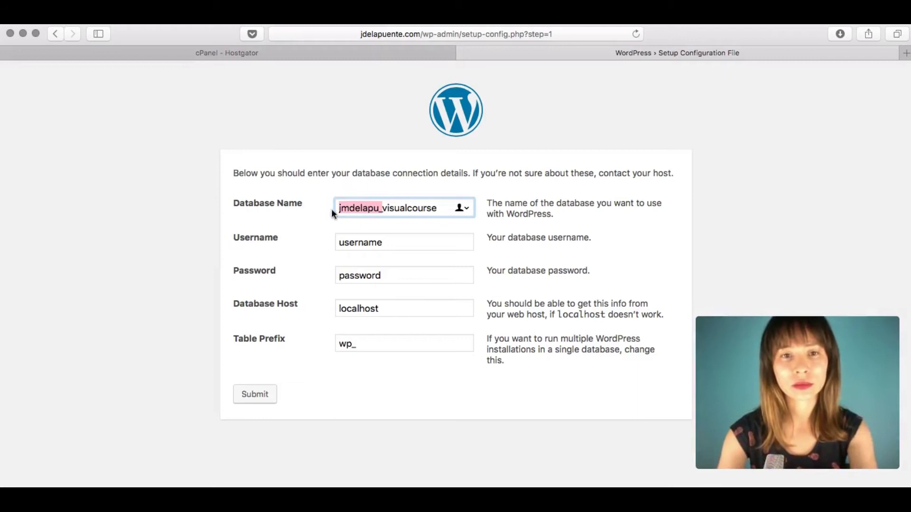
pyautogui.click(387, 242)
pyautogui.press('super+a')
pyautogui.press('super+v')
pyautogui.write('bea45')
# Replace the placeholder password with the real database password and submit the connection details.
pyautogui.click(388, 275)
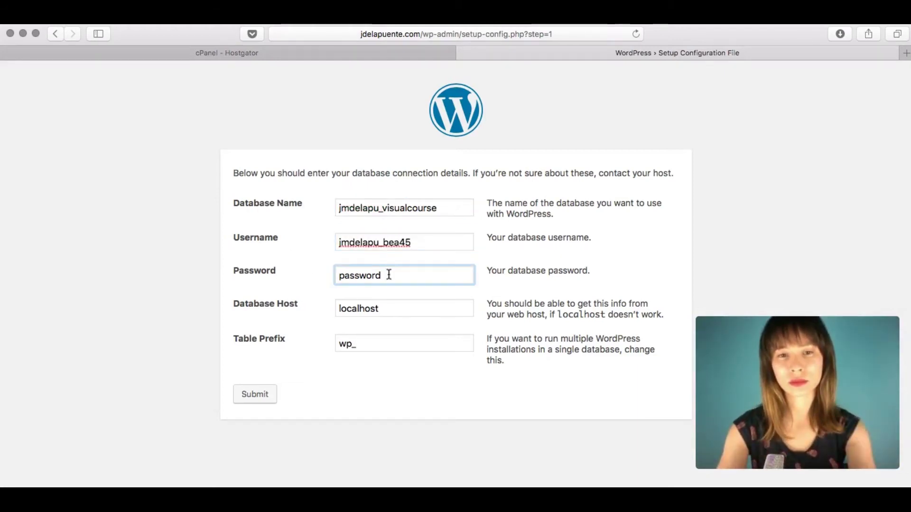
pyautogui.moveTo(396, 276); pyautogui.dragTo(295, 269)
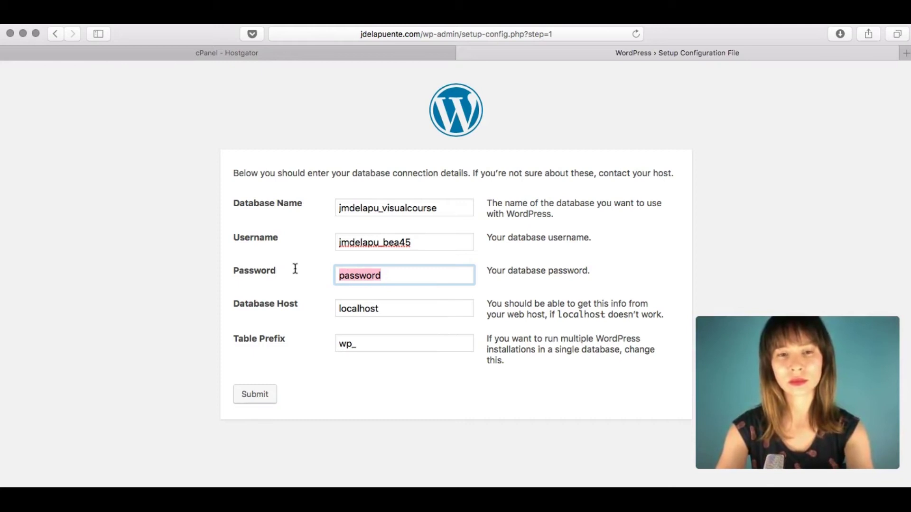
pyautogui.click(389, 274)
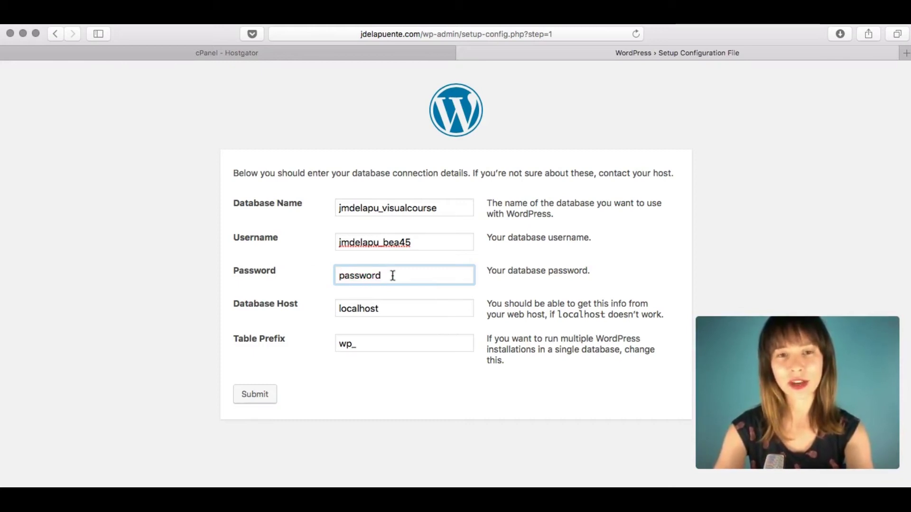
pyautogui.doubleClick(369, 276)
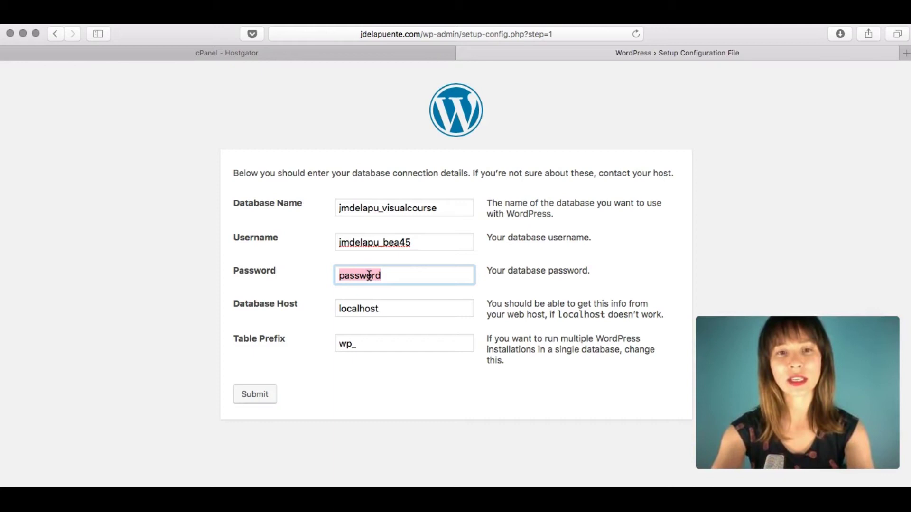
pyautogui.press('BackSpace')
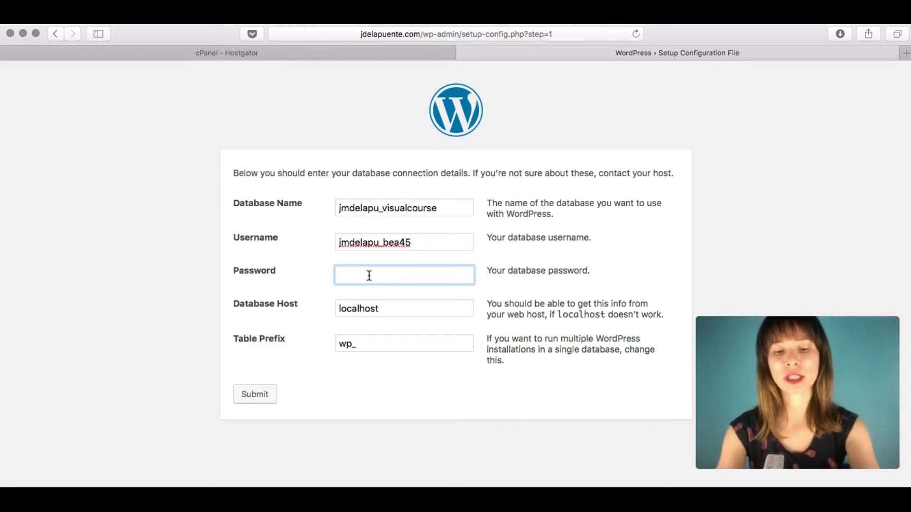
pyautogui.press('super+v')
pyautogui.click(440, 387)
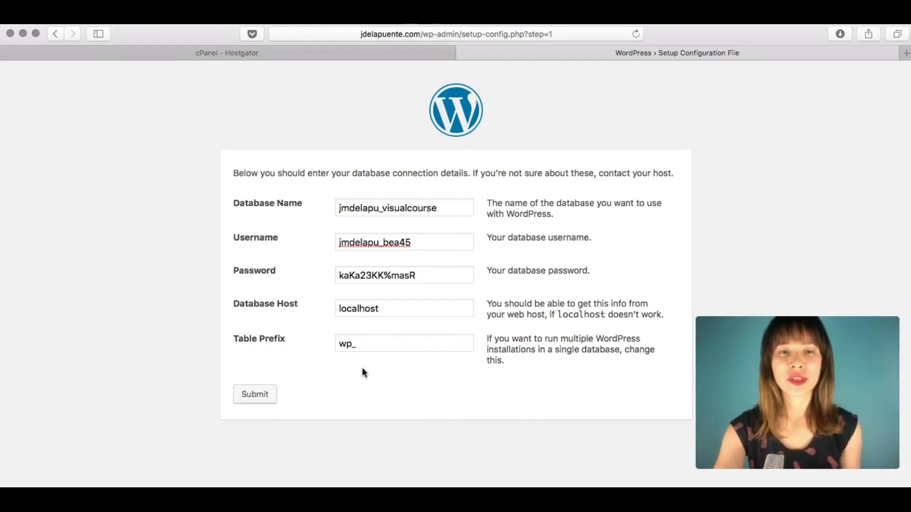
pyautogui.click(251, 401)
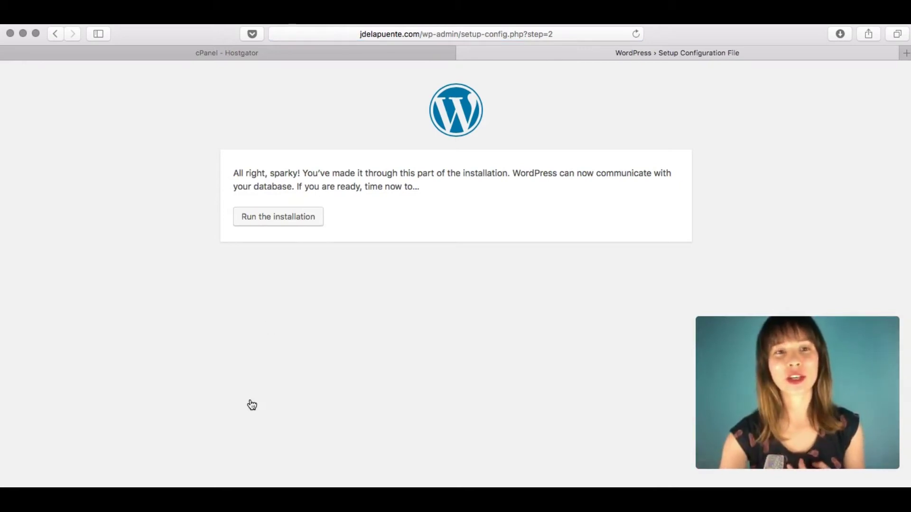
# Run the installation and enter the site title '3D/VFX Producer'.
pyautogui.click(265, 222)
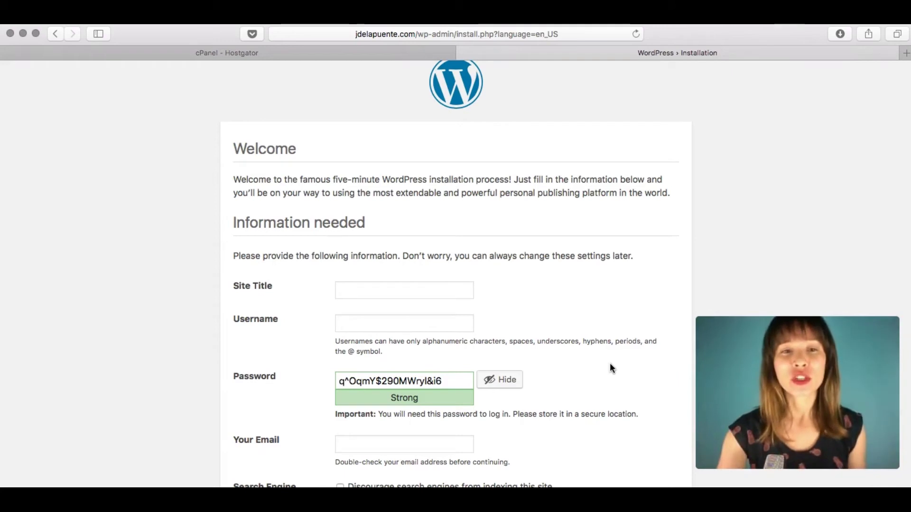
pyautogui.click(386, 288)
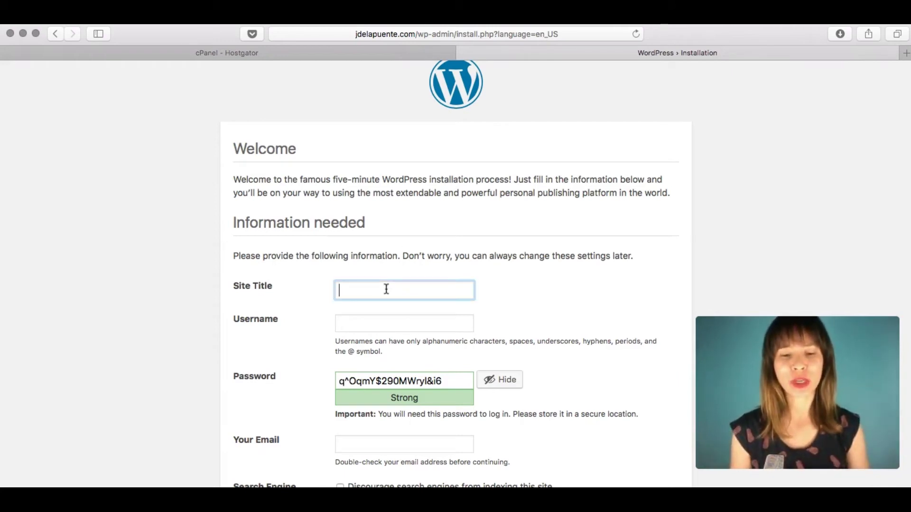
pyautogui.write('3D')
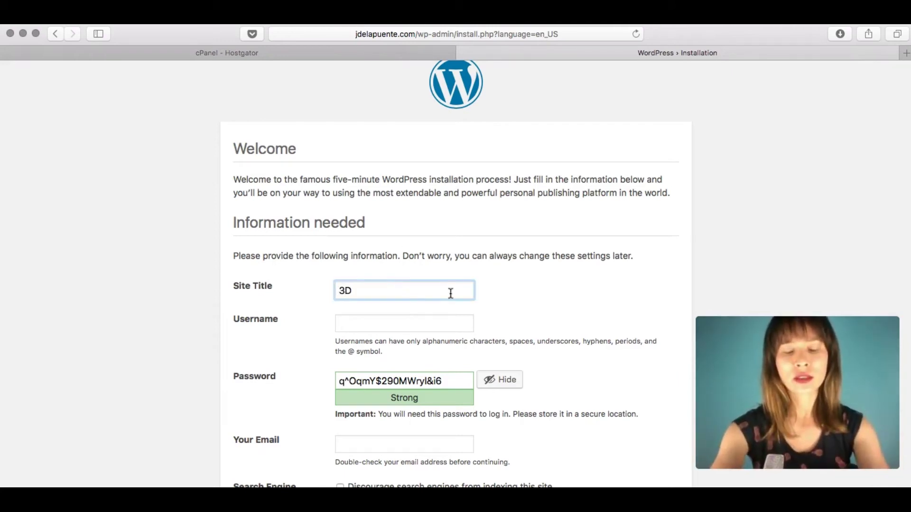
pyautogui.write('/VFX')
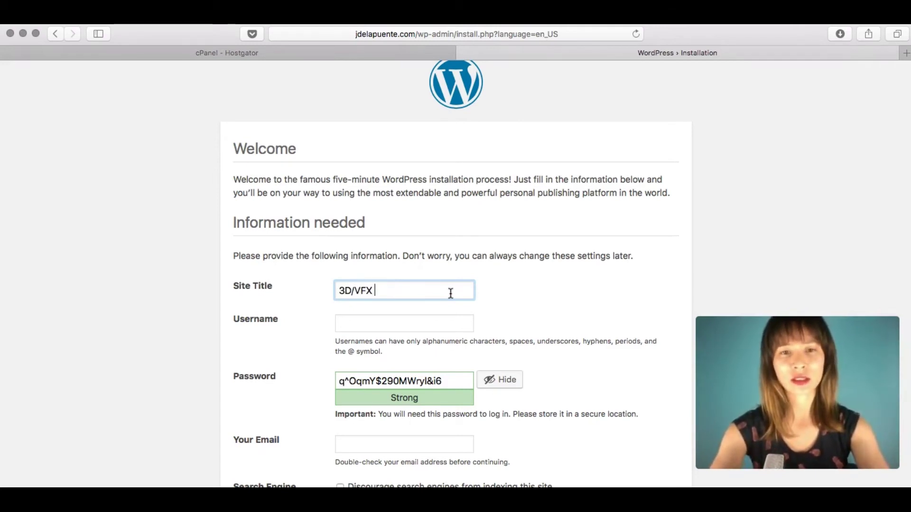
pyautogui.write(' Producer')
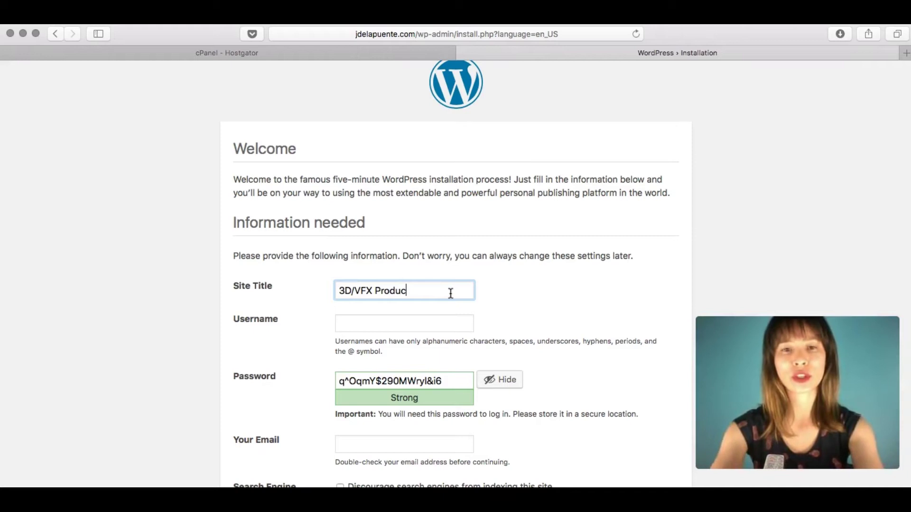
# Enter the admin username and the admin e-mail address on the installation form.
pyautogui.click(443, 326)
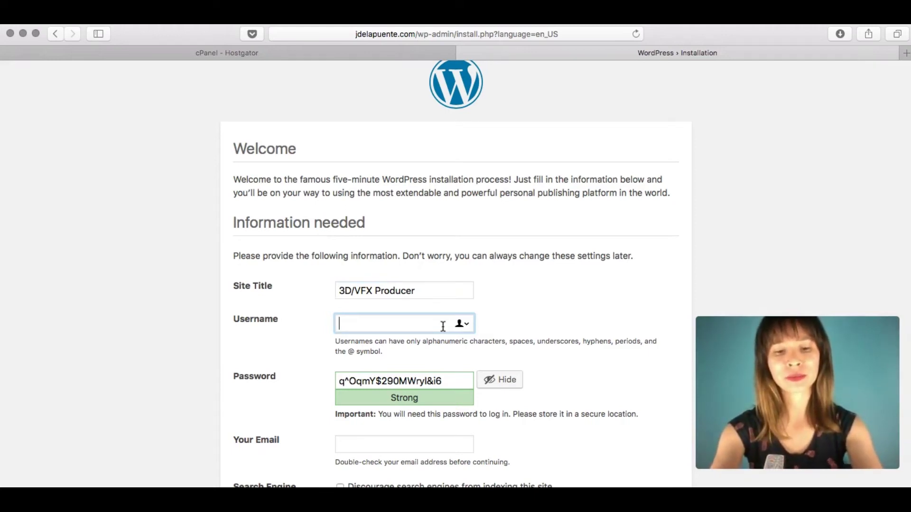
pyautogui.write('be')
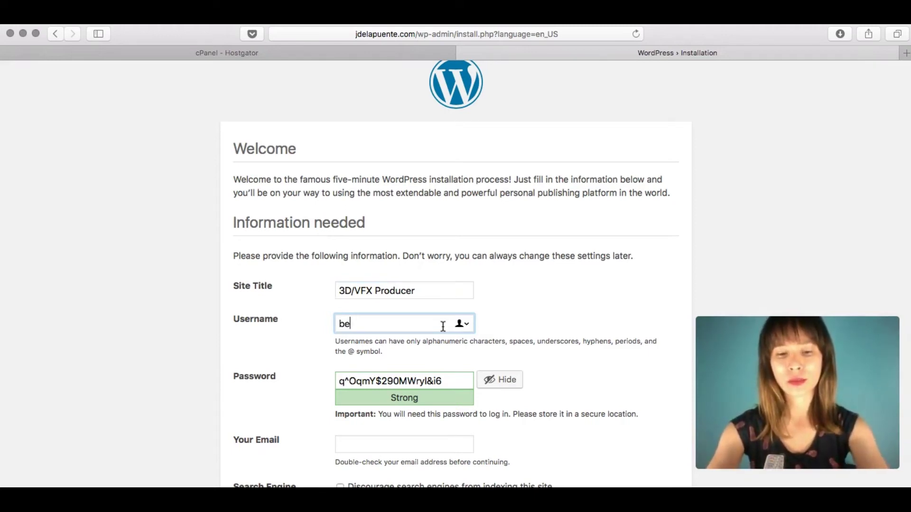
pyautogui.write('avfx')
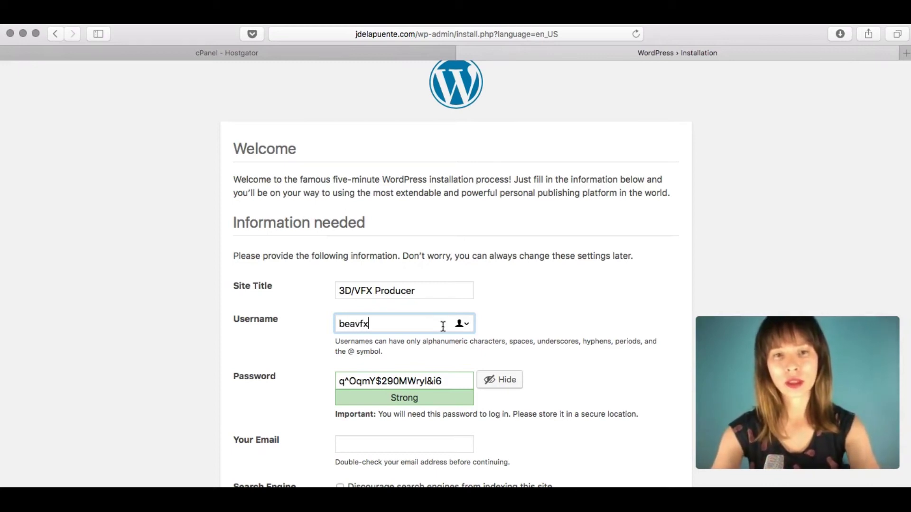
pyautogui.click(587, 306)
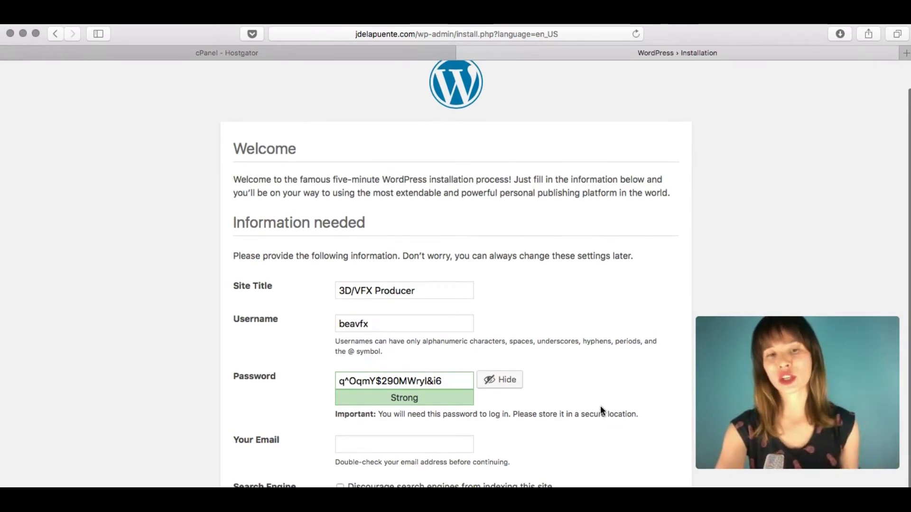
pyautogui.click(432, 444)
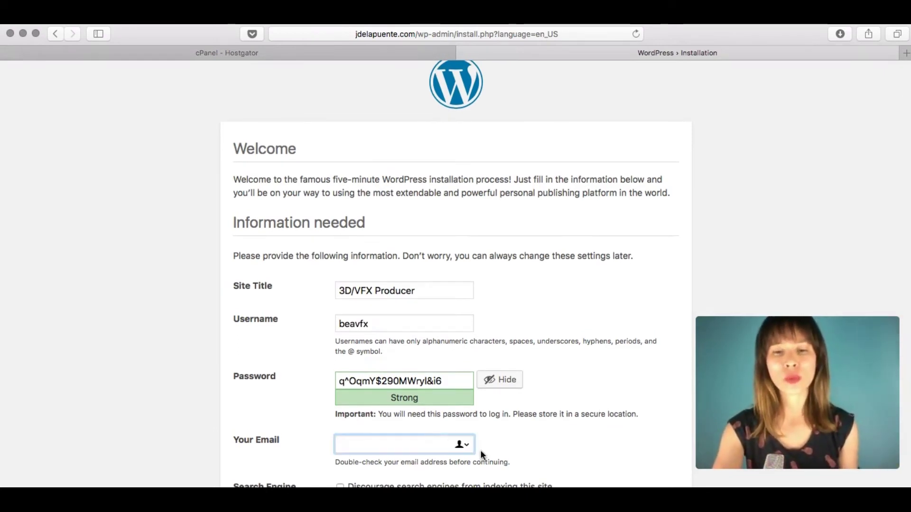
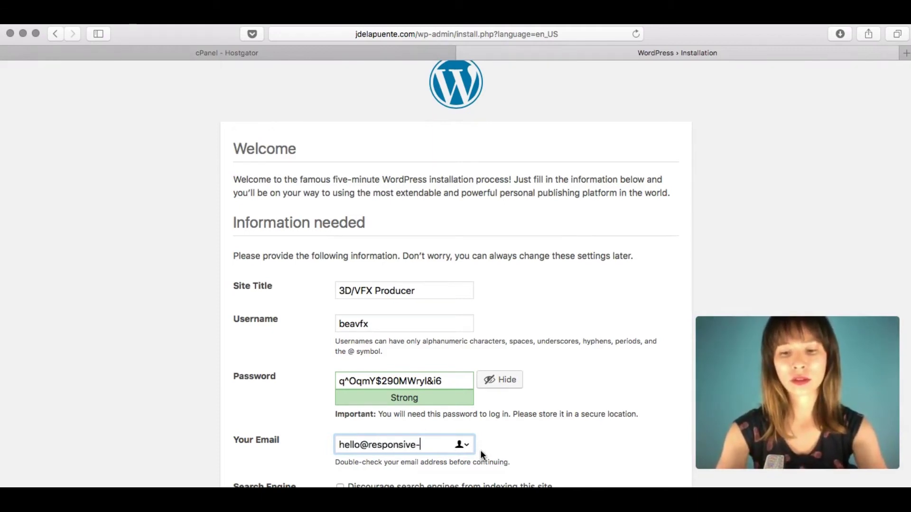
pyautogui.click(582, 445)
pyautogui.scroll(-1, 582, 443)
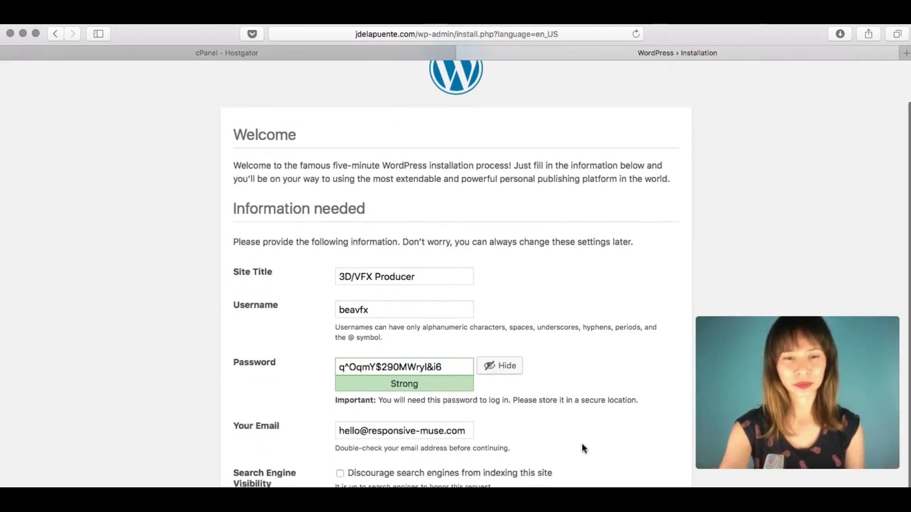
# Tick 'Discourage search engines from indexing this site' and install WordPress.
pyautogui.scroll(1, 588, 404)
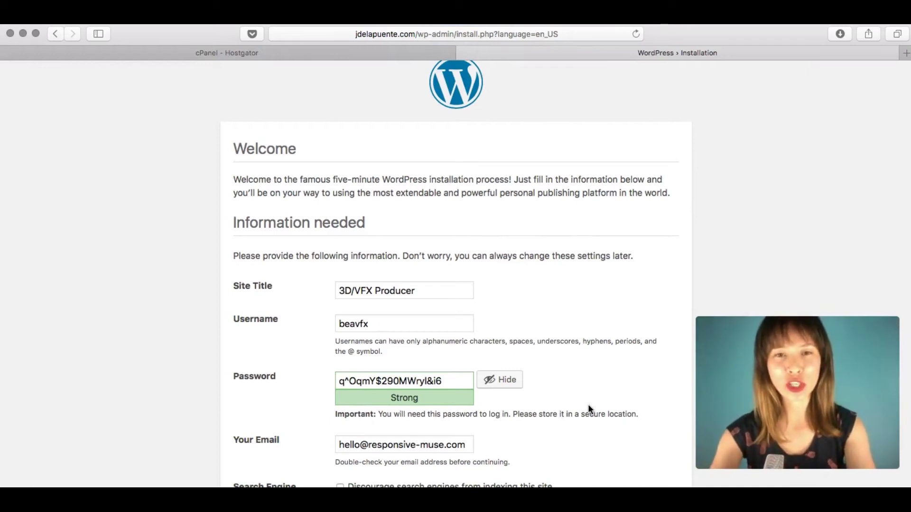
pyautogui.press('super+minus')
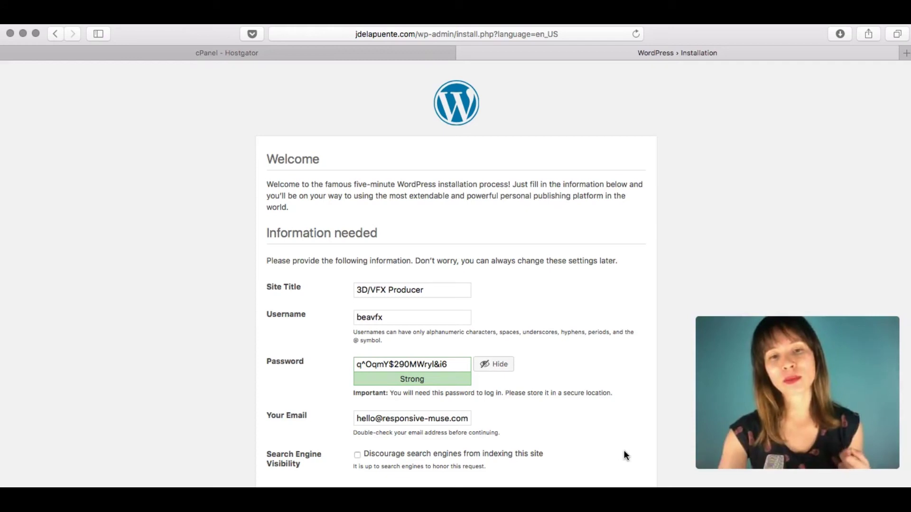
pyautogui.click(358, 455)
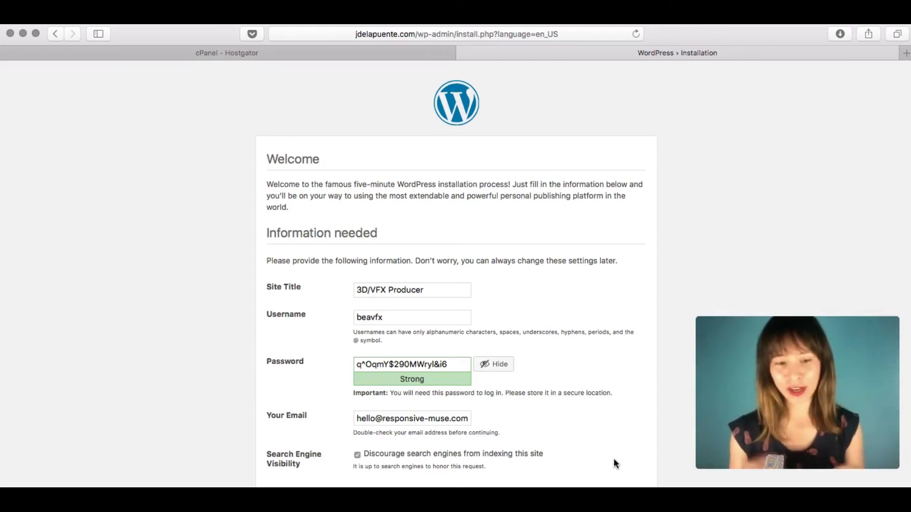
pyautogui.press('super+minus')
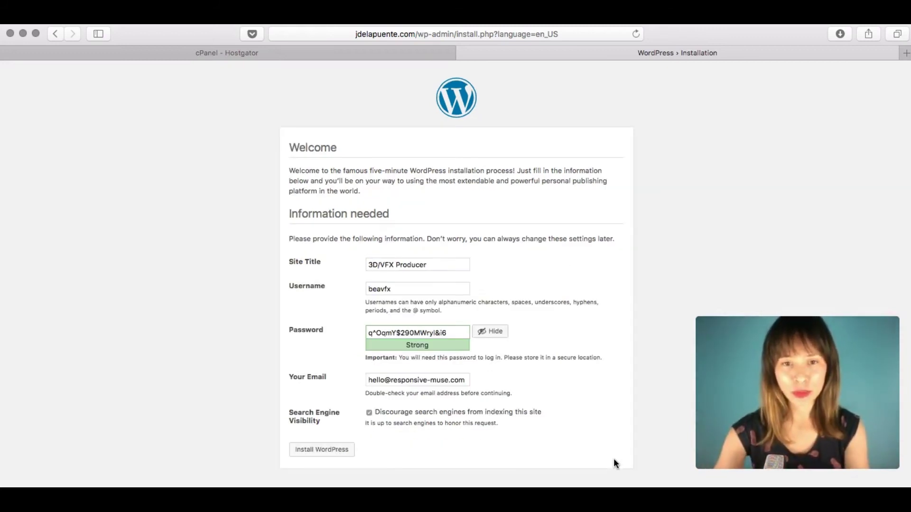
pyautogui.click(335, 453)
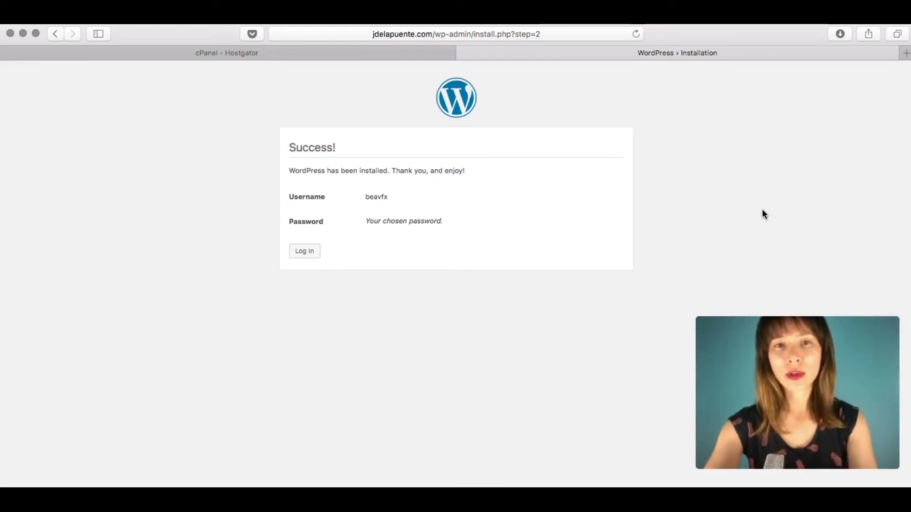
# Restore the page zoom and go to the site's login screen from the Success! page.
pyautogui.press('super+equal')
pyautogui.press('super+equal')
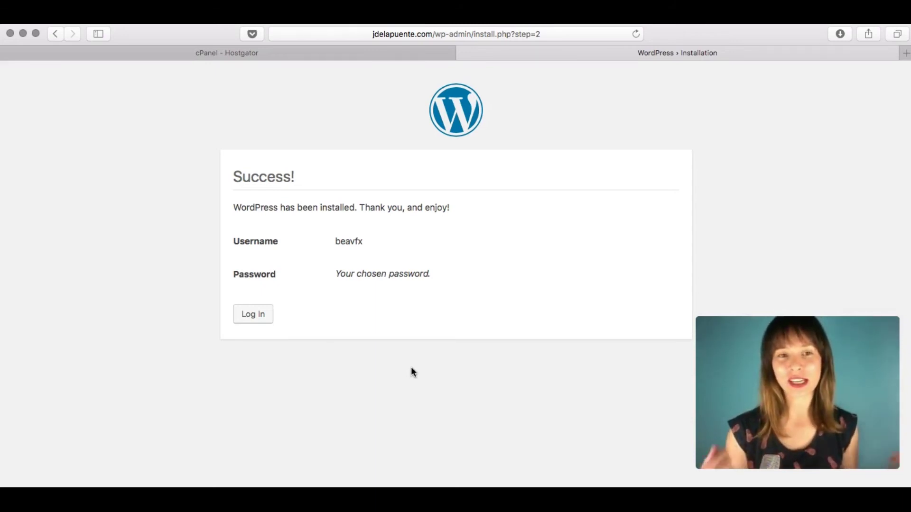
pyautogui.click(260, 318)
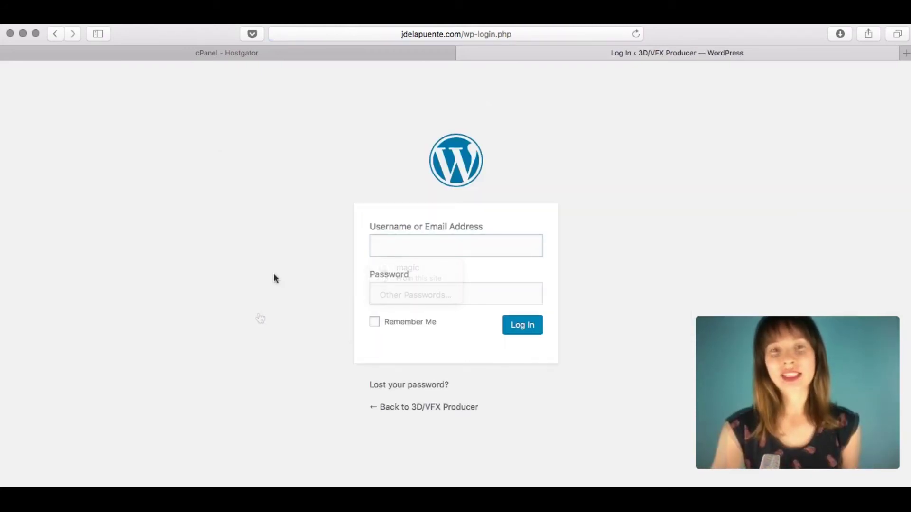
# Log in with the admin username and pasted password, declining Safari's save-password offer.
pyautogui.click(406, 249)
pyautogui.write('bea')
pyautogui.write('vfx')
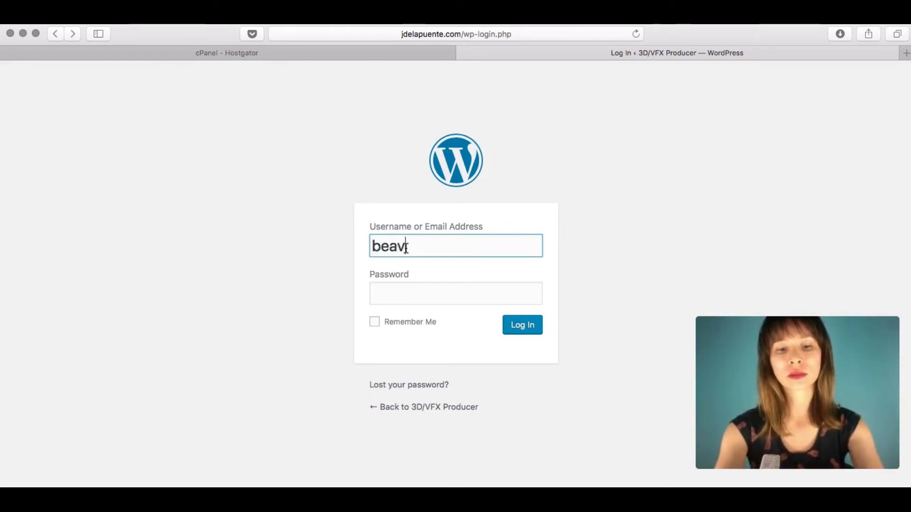
pyautogui.click(423, 303)
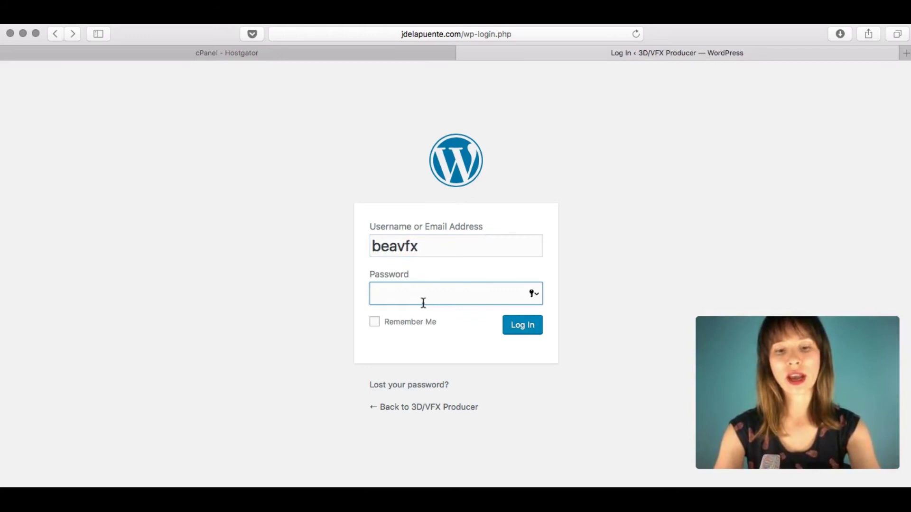
pyautogui.press('super+v')
pyautogui.click(602, 232)
pyautogui.click(523, 327)
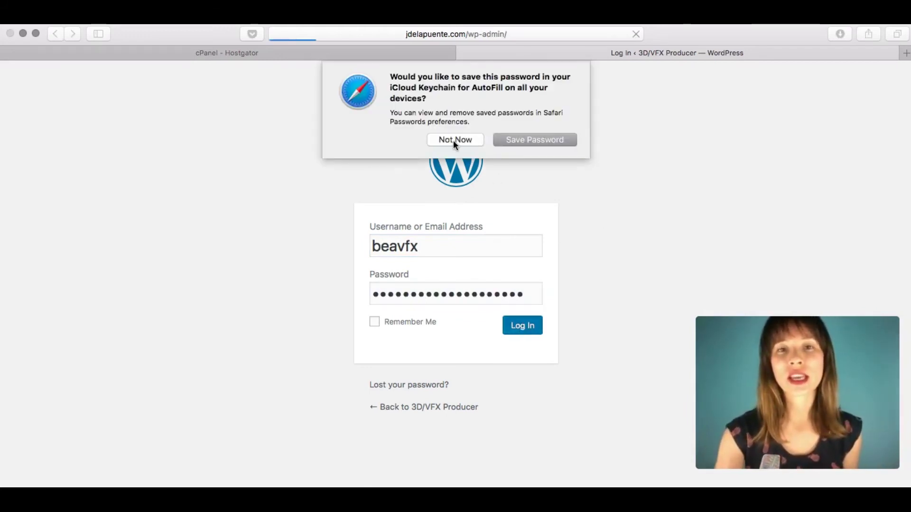
pyautogui.click(454, 140)
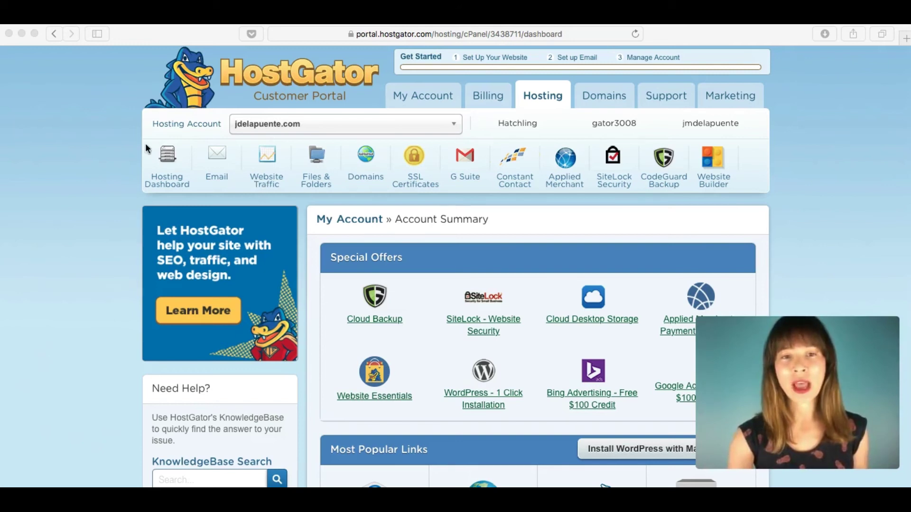
# Open 'WordPress - 1 Click Installation' from the Account Summary's Special Offers.
pyautogui.scroll(-3, 856, 225)
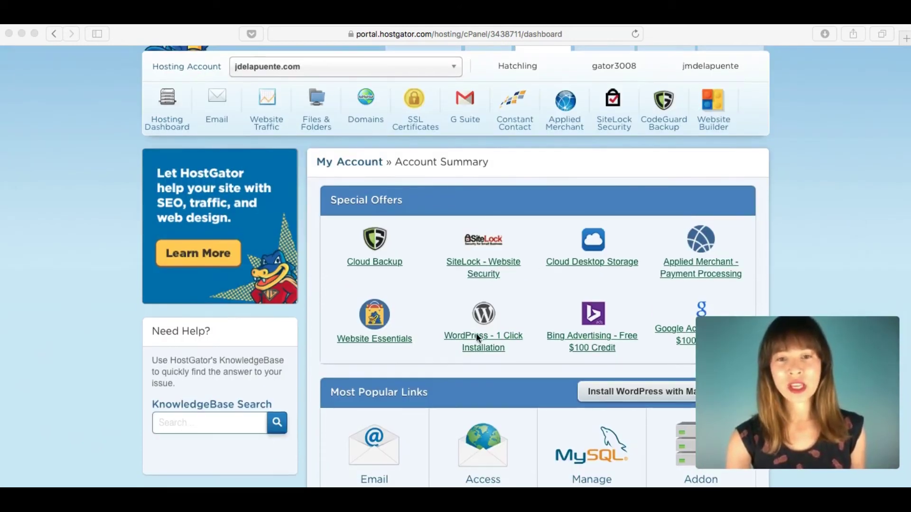
pyautogui.click(522, 308)
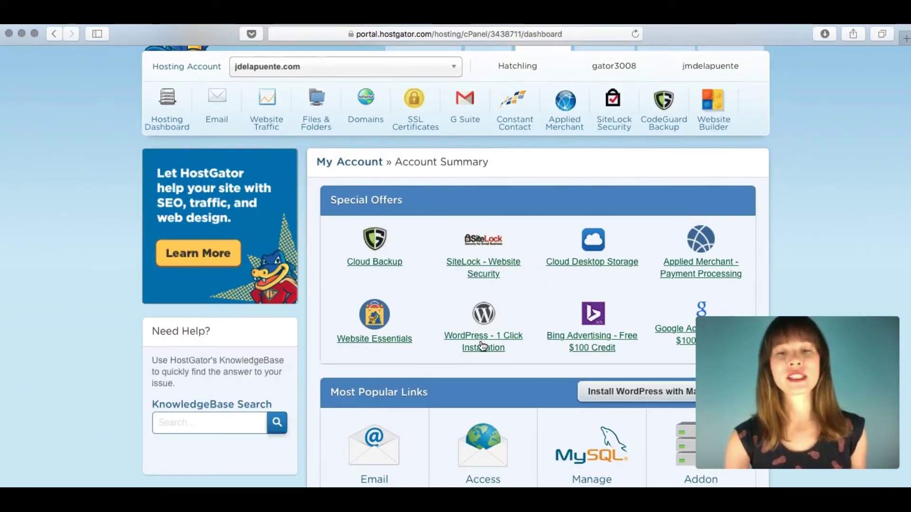
pyautogui.click(482, 346)
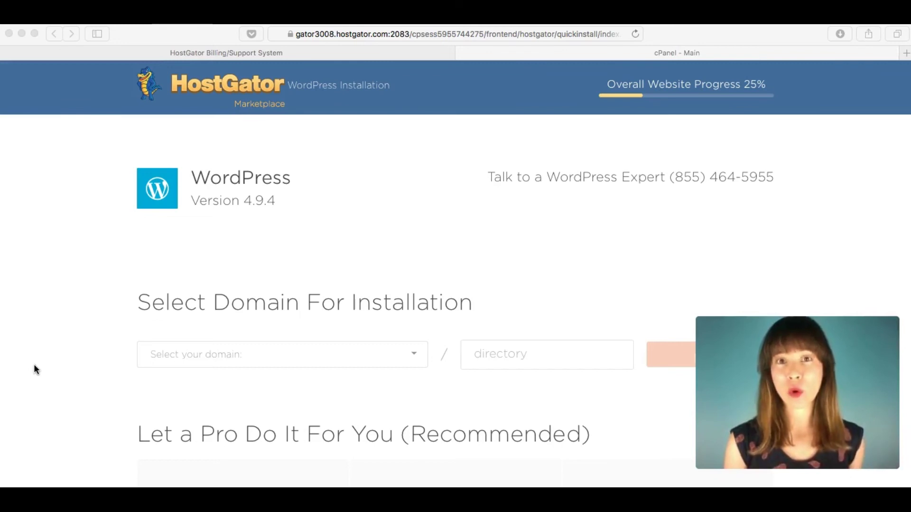
# Select jdelapuente.com as the install domain with no directory and proceed.
pyautogui.scroll(-5, 84, 321)
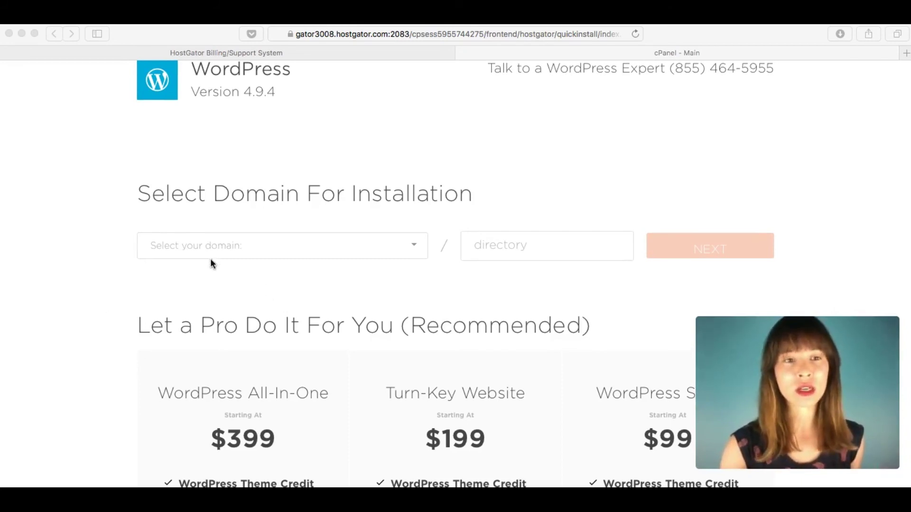
pyautogui.click(413, 248)
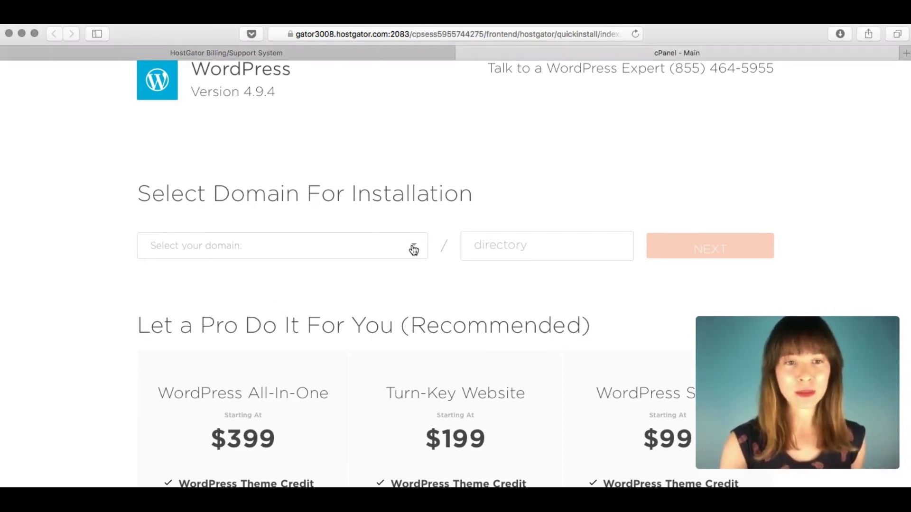
pyautogui.click(413, 248)
pyautogui.click(382, 259)
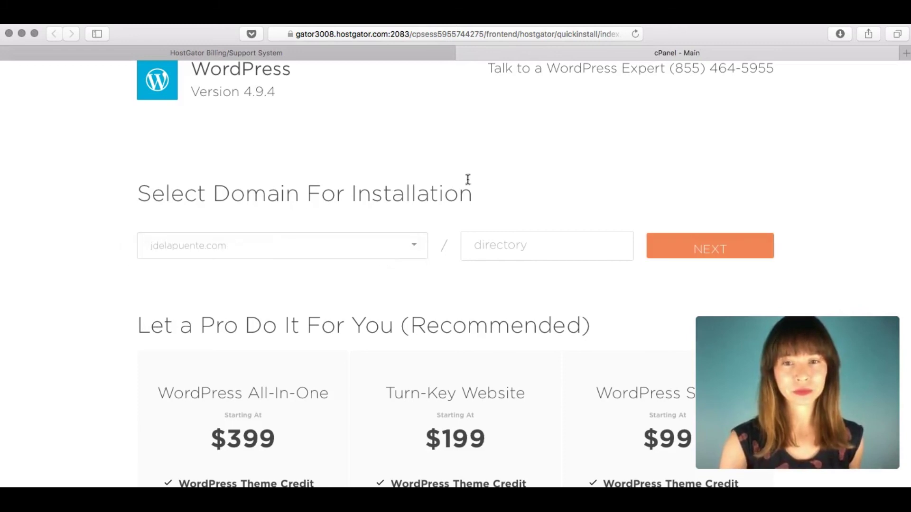
pyautogui.click(676, 244)
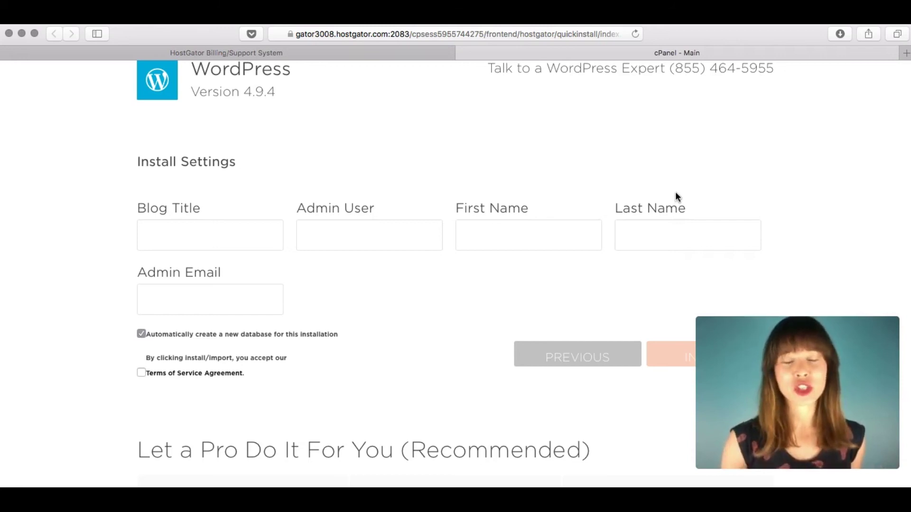
# Enter blog title '3D/VFX Producer', the admin username, and the admin's first and last name.
pyautogui.scroll(-3, 775, 191)
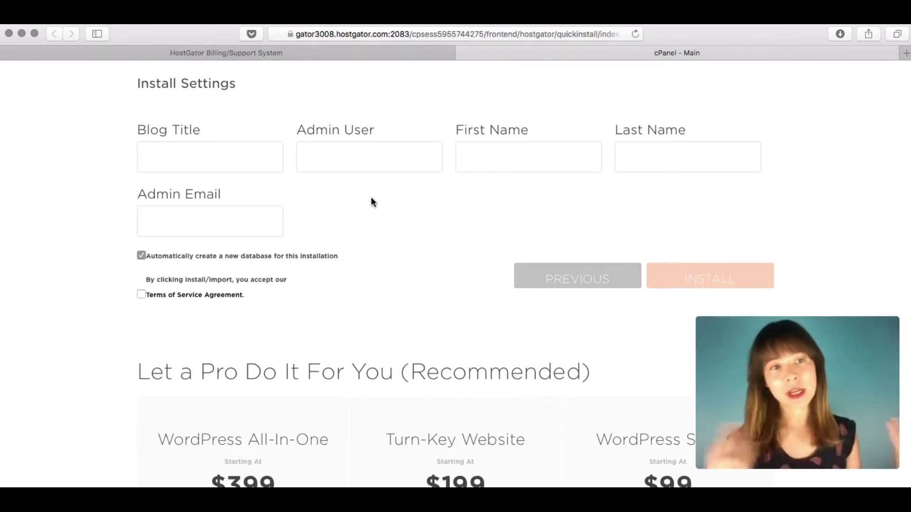
pyautogui.click(173, 148)
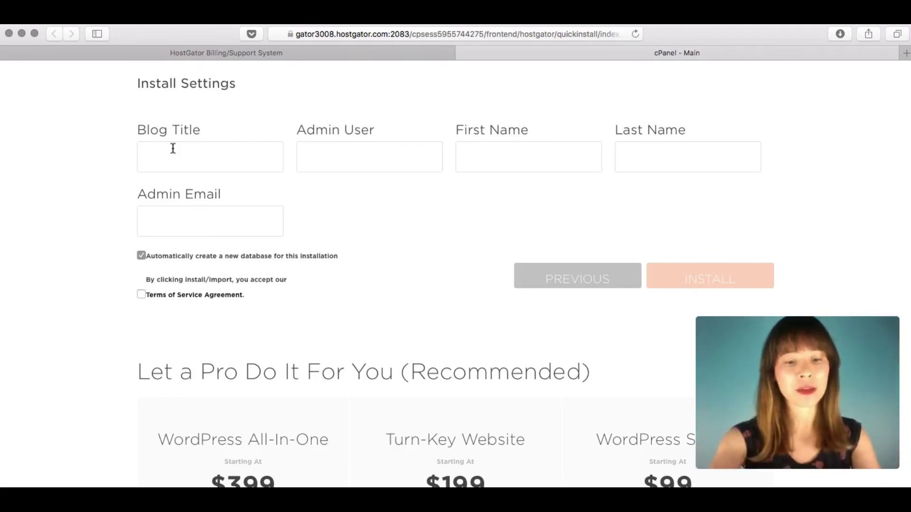
pyautogui.write('3D')
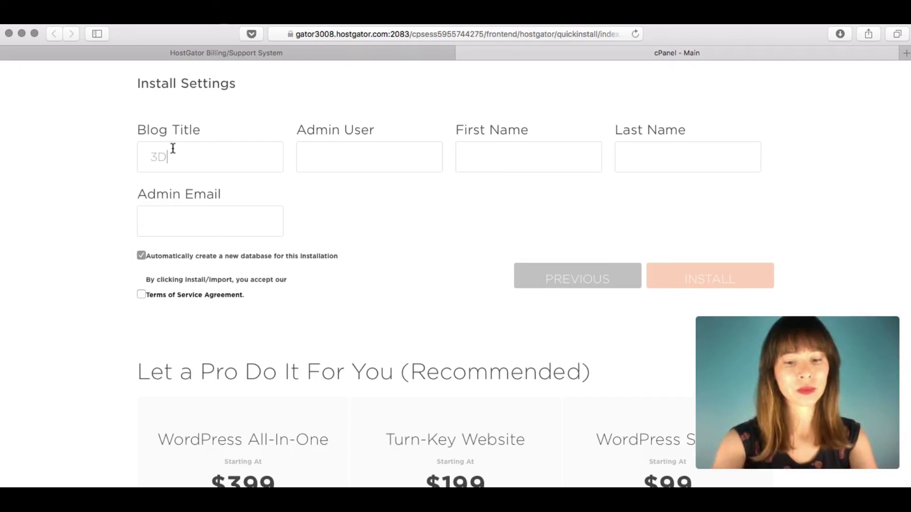
pyautogui.write('/VF')
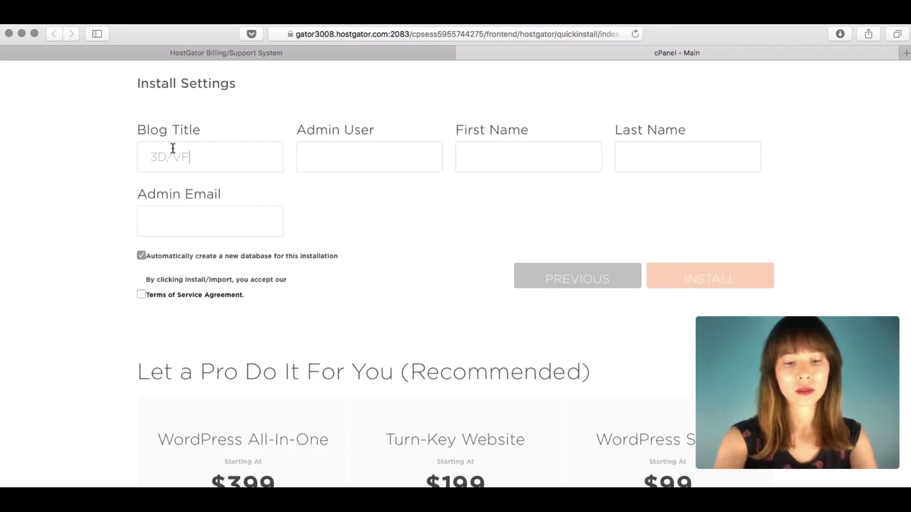
pyautogui.write('X Producer')
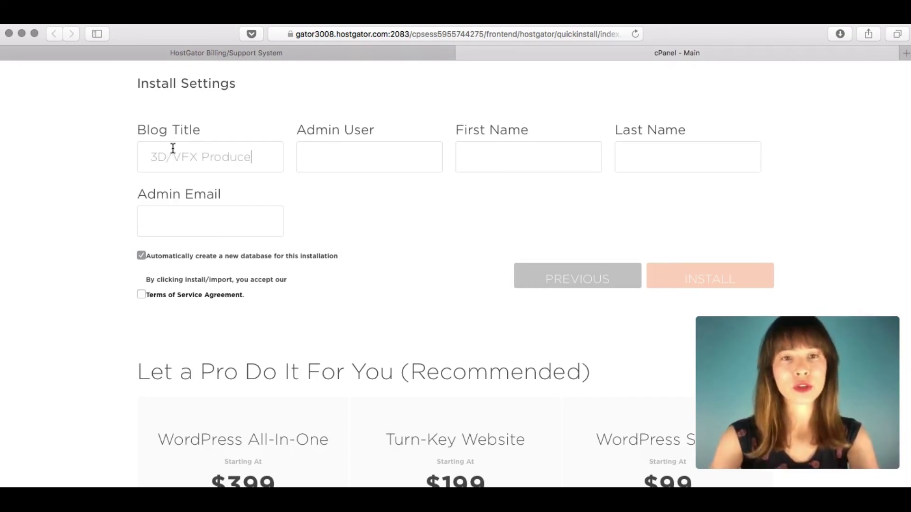
pyautogui.click(332, 148)
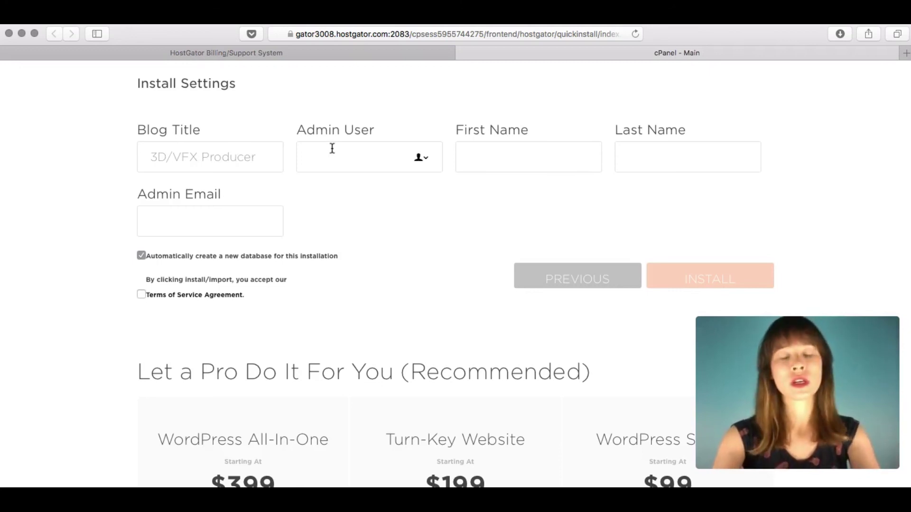
pyautogui.write('j')
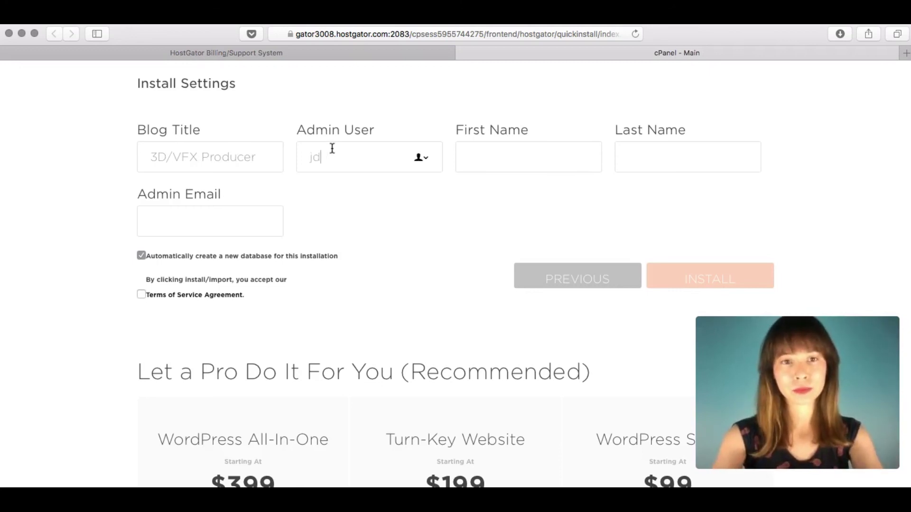
pyautogui.write('puente')
pyautogui.click(481, 160)
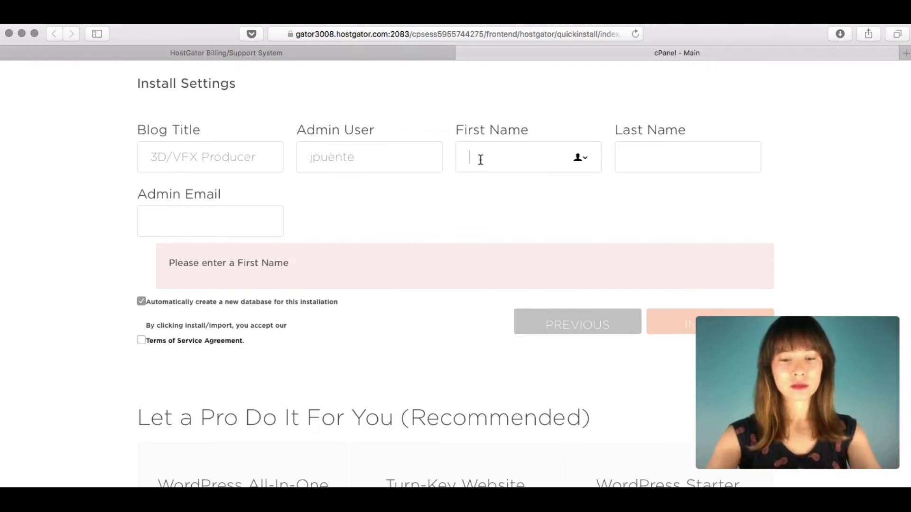
pyautogui.write('Ned')
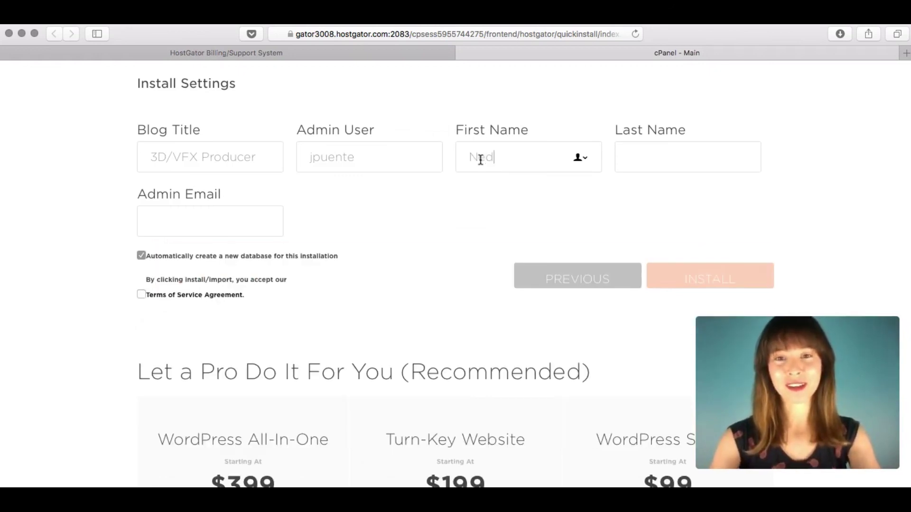
pyautogui.press('Tab')
pyautogui.write('S')
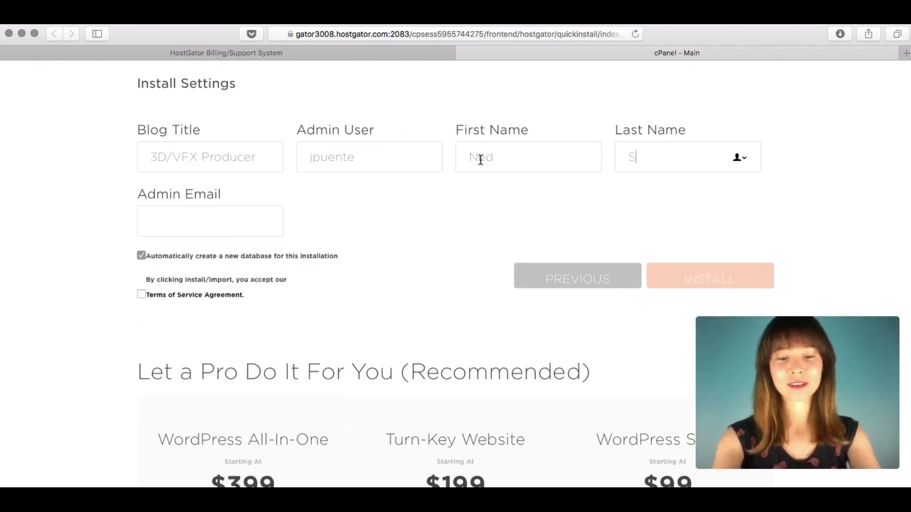
pyautogui.write('tark')
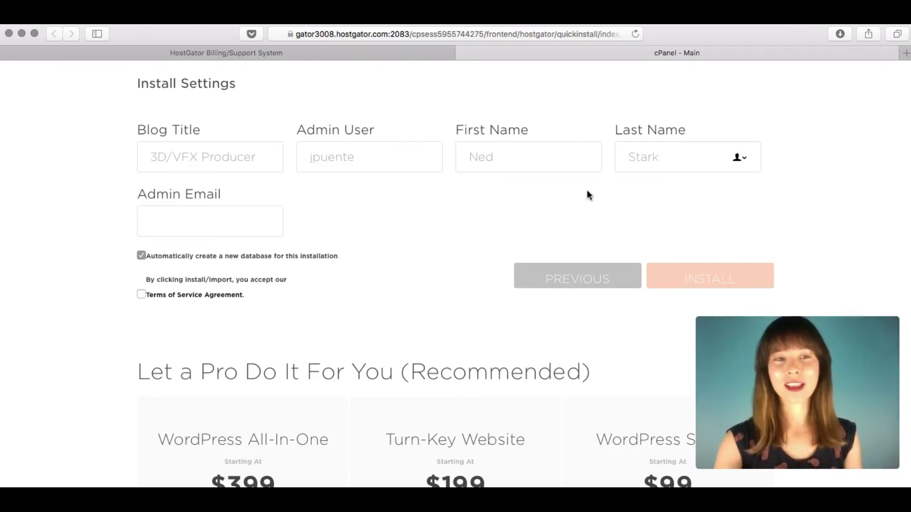
# Fill in the admin e-mail address, accept the Terms of Service, and start the install.
pyautogui.click(209, 212)
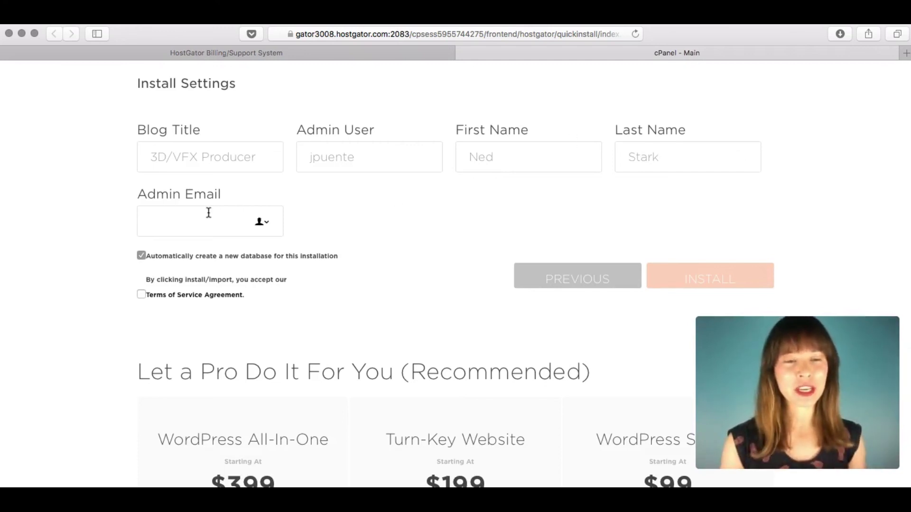
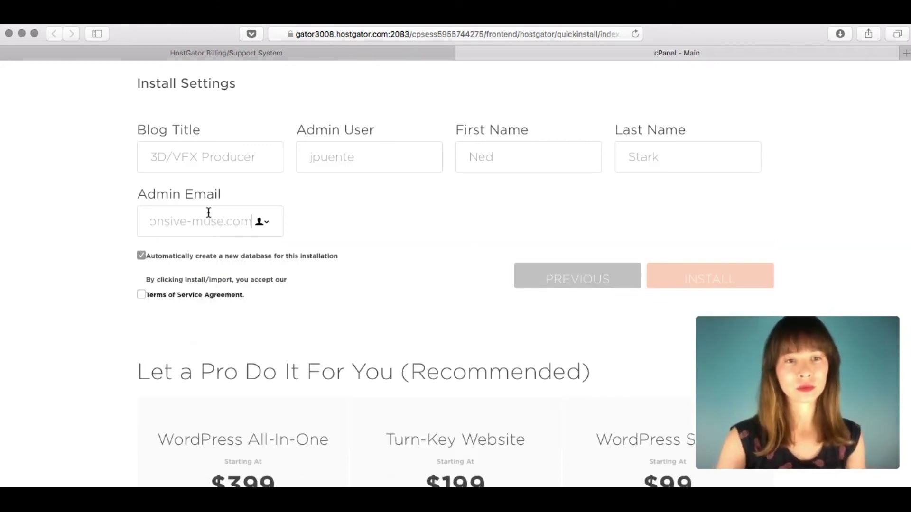
pyautogui.click(110, 268)
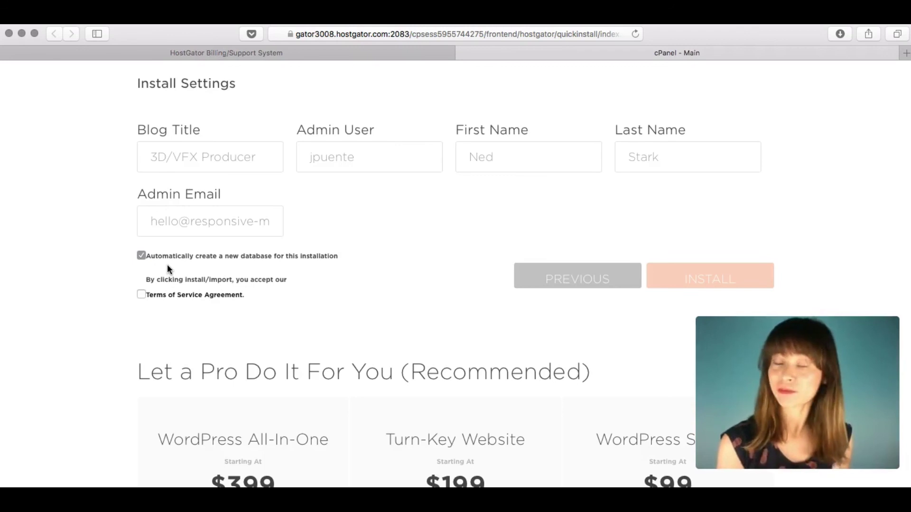
pyautogui.click(141, 295)
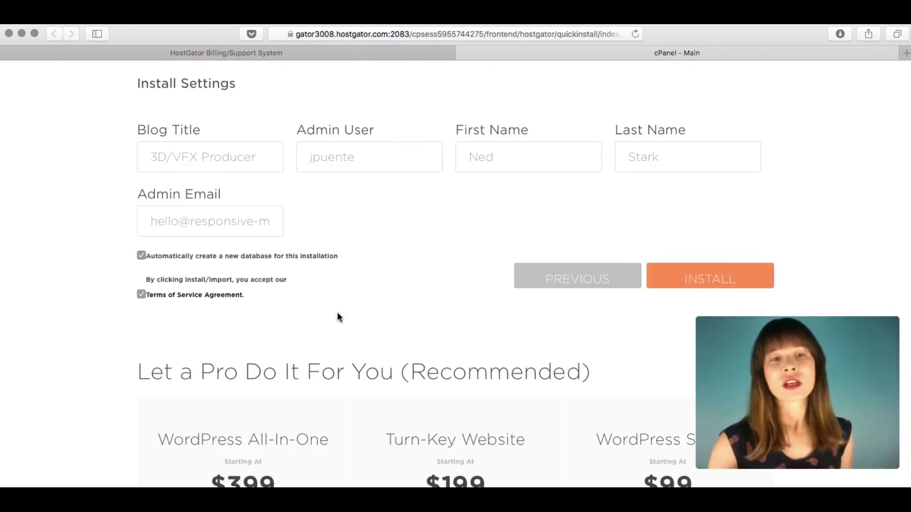
pyautogui.click(723, 278)
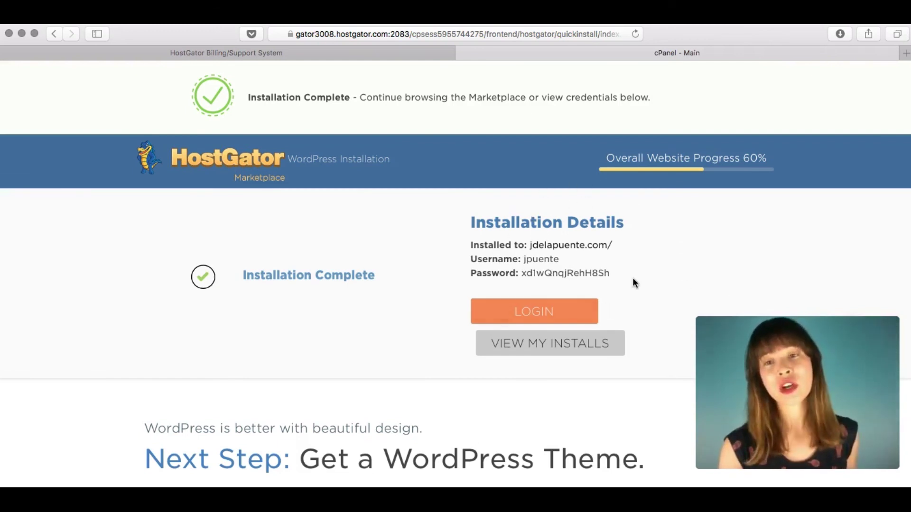
# Open the new site's LOGIN link in a new tab, then return to the cPanel - Main tab.
pyautogui.rightClick(536, 316)
pyautogui.click(559, 314)
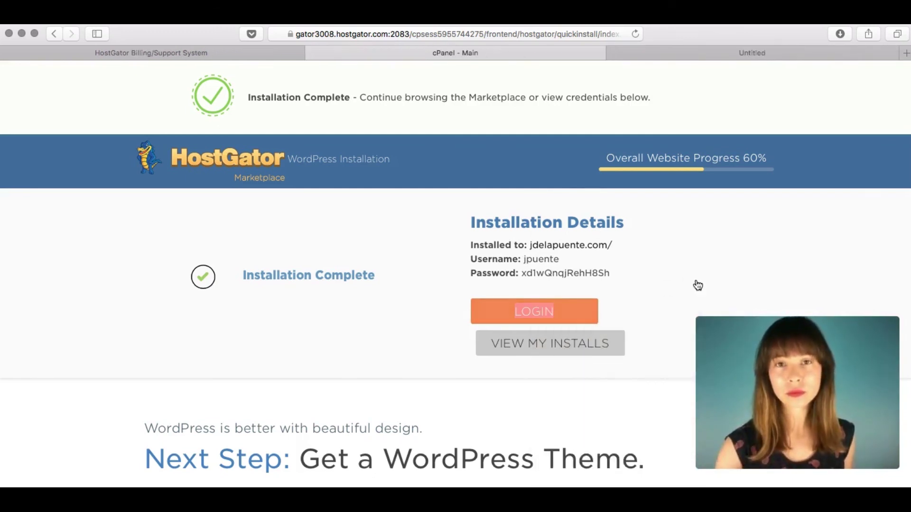
pyautogui.click(805, 54)
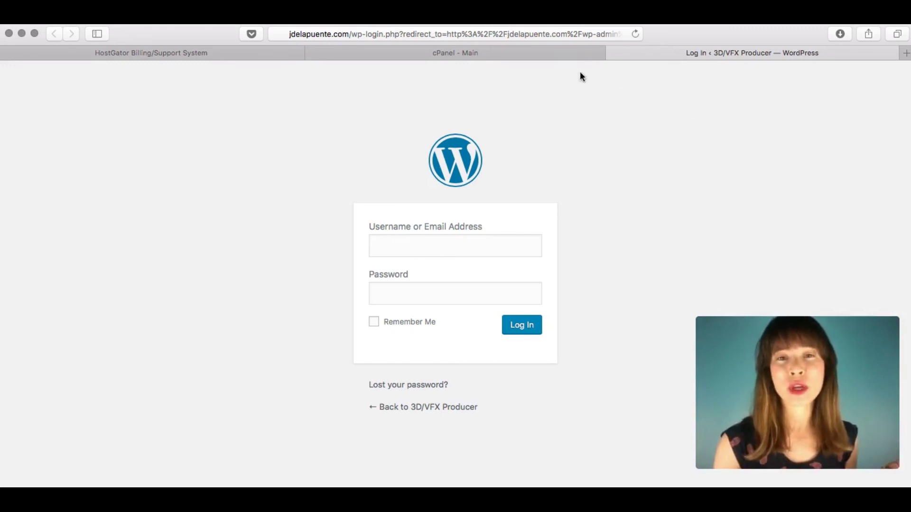
pyautogui.click(516, 52)
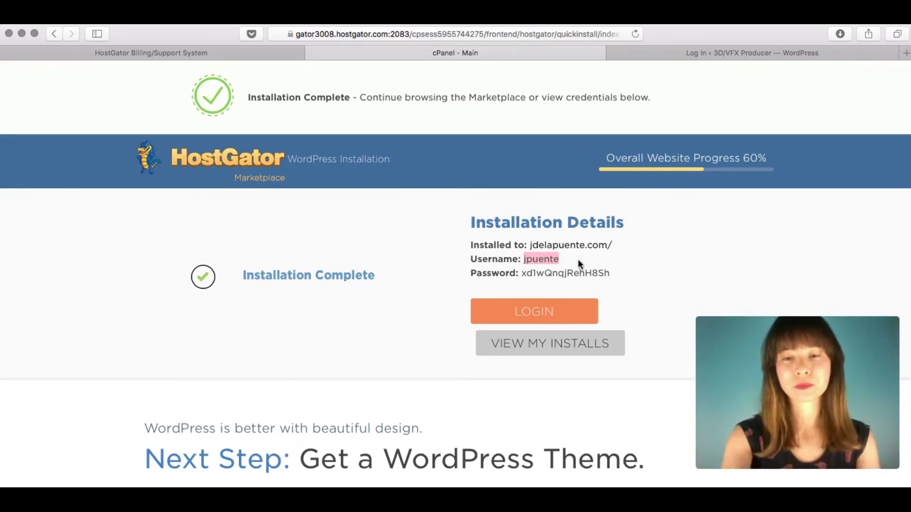
# Enter the admin username on the WordPress login page and copy the generated password from cPanel.
pyautogui.click(706, 47)
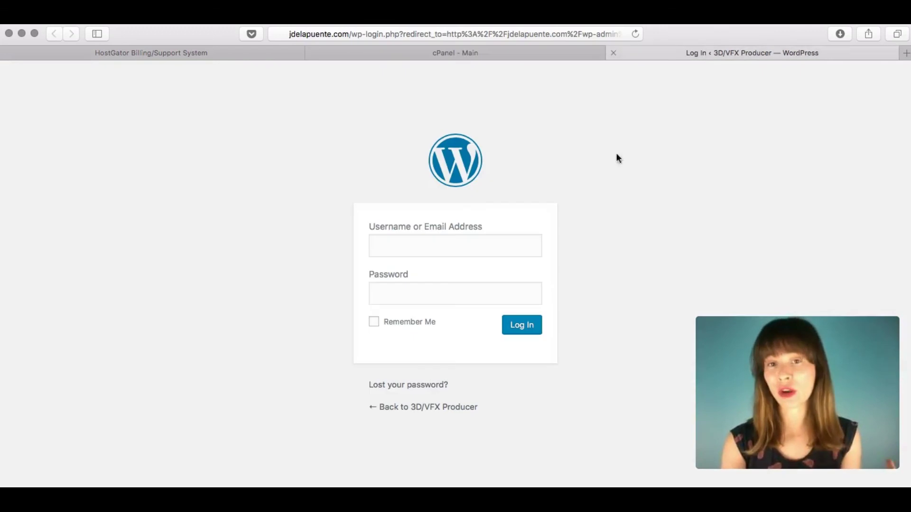
pyautogui.click(439, 237)
pyautogui.write('jpuente')
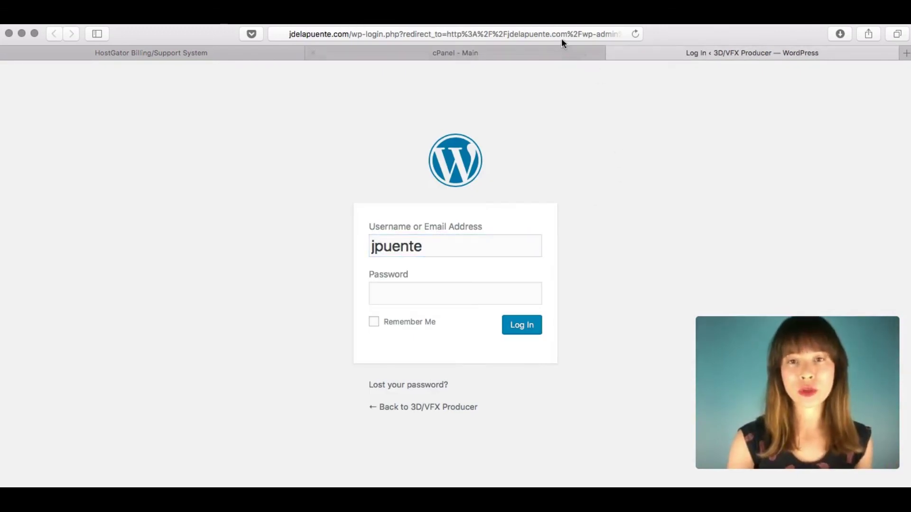
pyautogui.click(542, 50)
pyautogui.moveTo(611, 273); pyautogui.dragTo(522, 273)
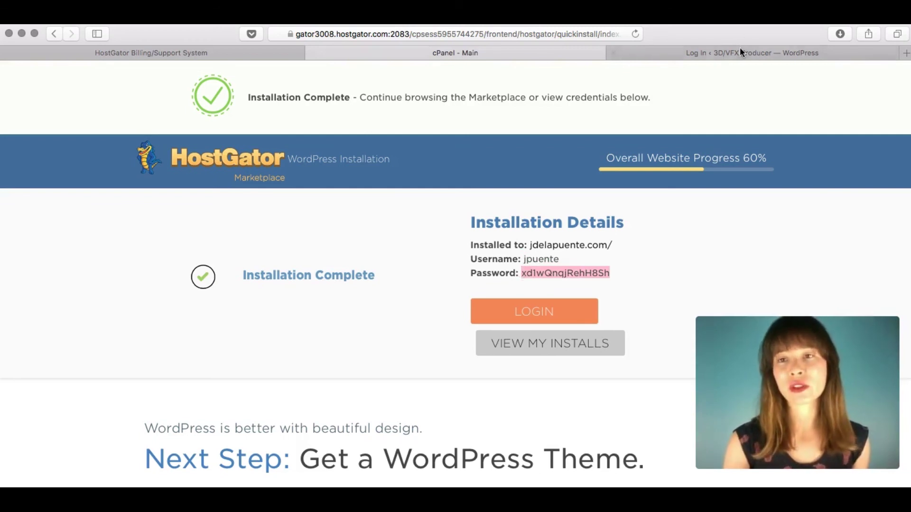
# Paste the admin password, log in, and decline saving the password in the browser.
pyautogui.click(739, 49)
pyautogui.click(446, 284)
pyautogui.press('super+v')
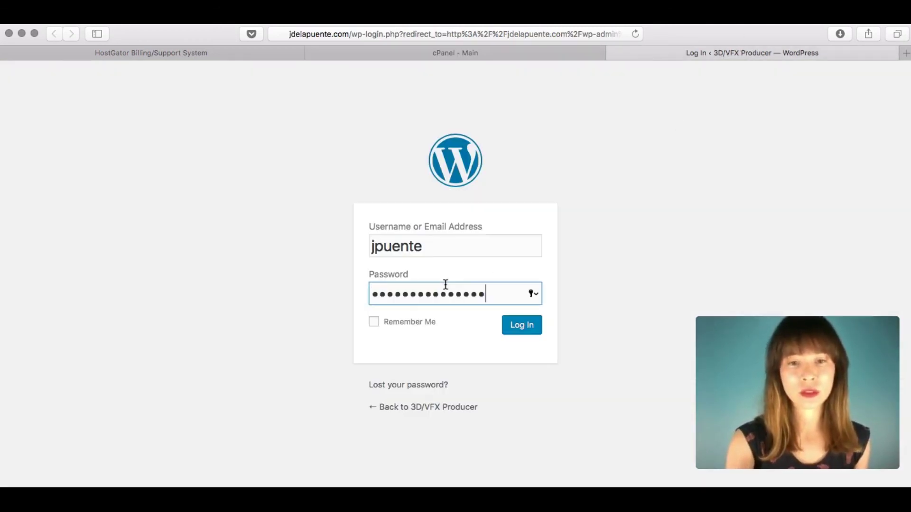
pyautogui.click(646, 260)
pyautogui.click(530, 325)
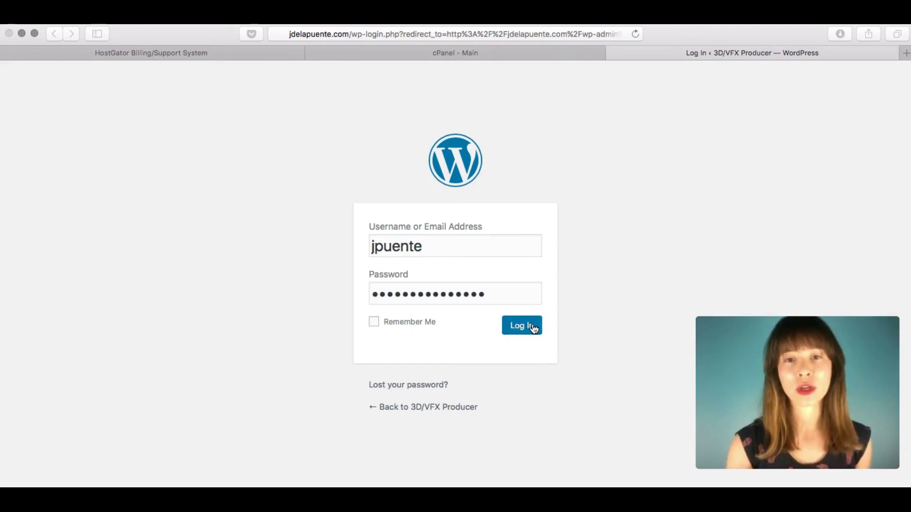
pyautogui.click(454, 140)
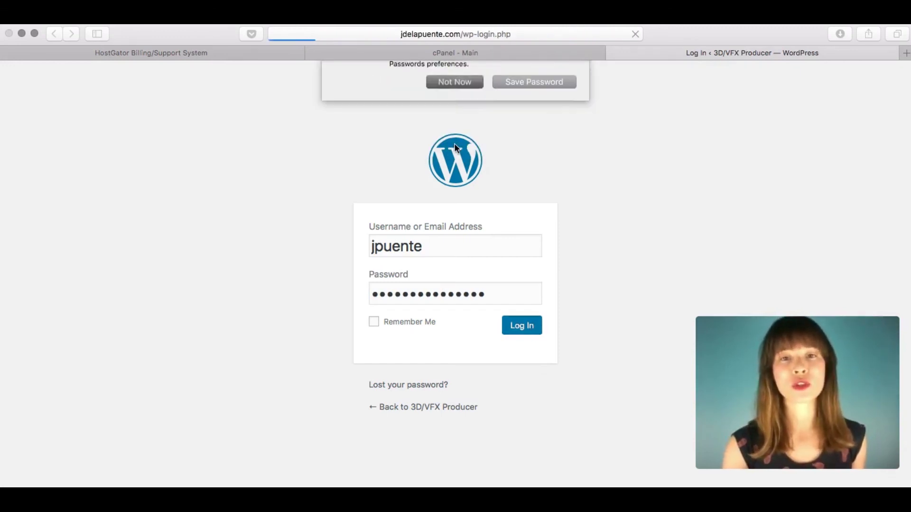